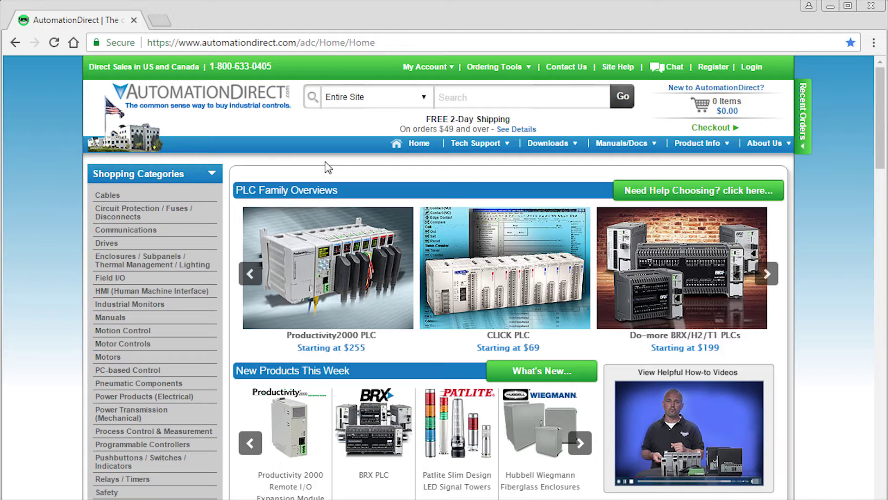
Open the Downloads offerings on the AutomationDirect website
{"action": "left_click", "coordinate": [553, 141]}
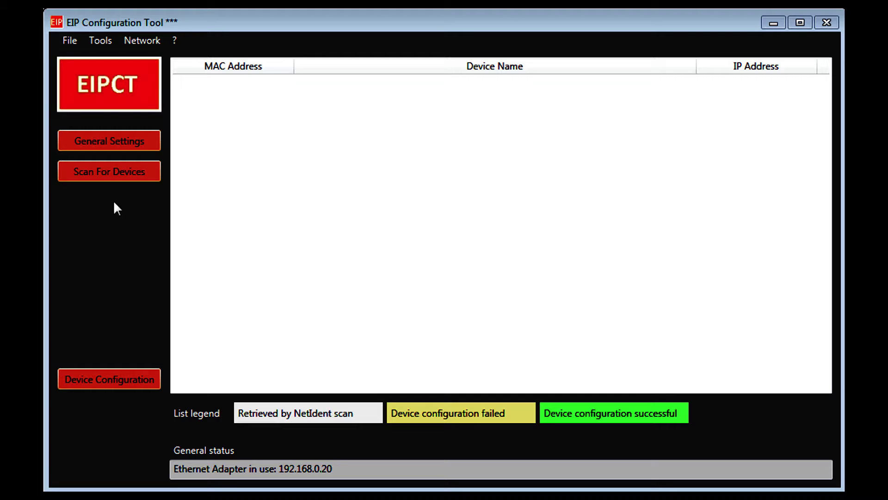
Scan the network and open the IP settings of the found OEM Device
{"action": "left_click", "coordinate": [111, 174]}
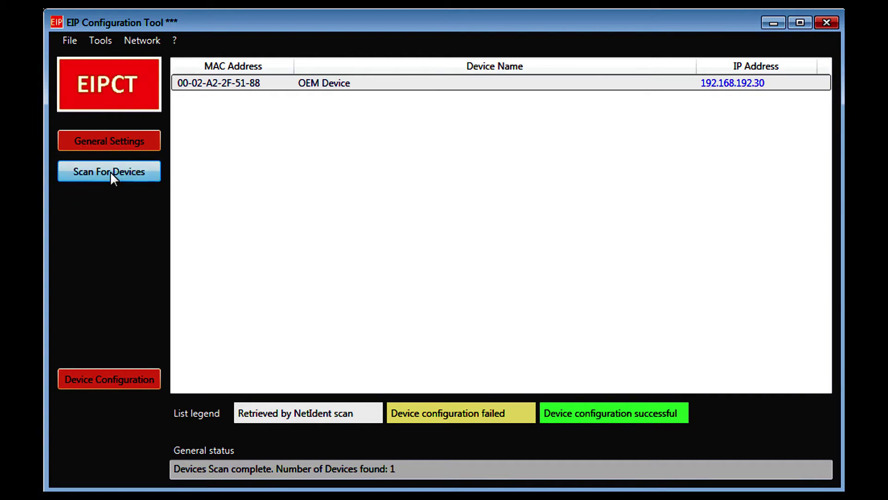
{"action": "double_click", "coordinate": [285, 84]}
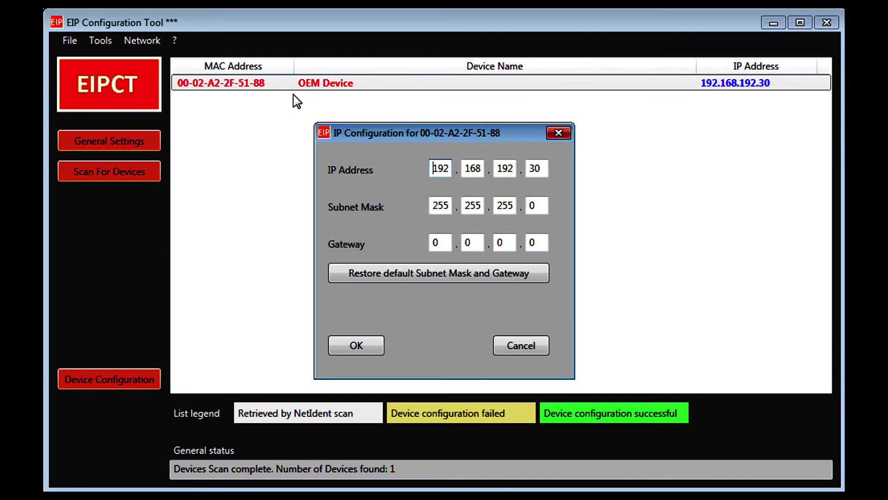
Change the OEM device's IP address to 192.168.0.24 and apply it
{"action": "double_click", "coordinate": [502, 168]}
{"action": "type", "text": "0"}
{"action": "key", "text": "Tab"}
{"action": "key", "text": "BackSpace"}
{"action": "key", "text": "BackSpace"}
{"action": "type", "text": "24"}
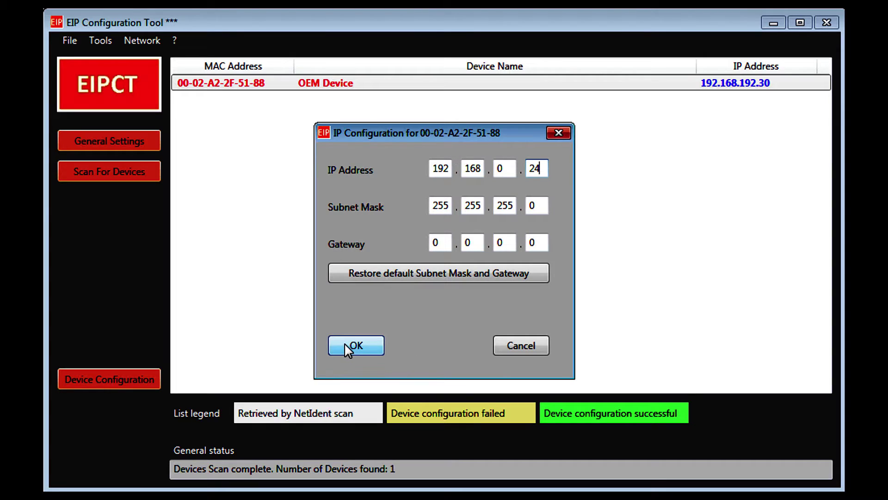
{"action": "left_click", "coordinate": [346, 344]}
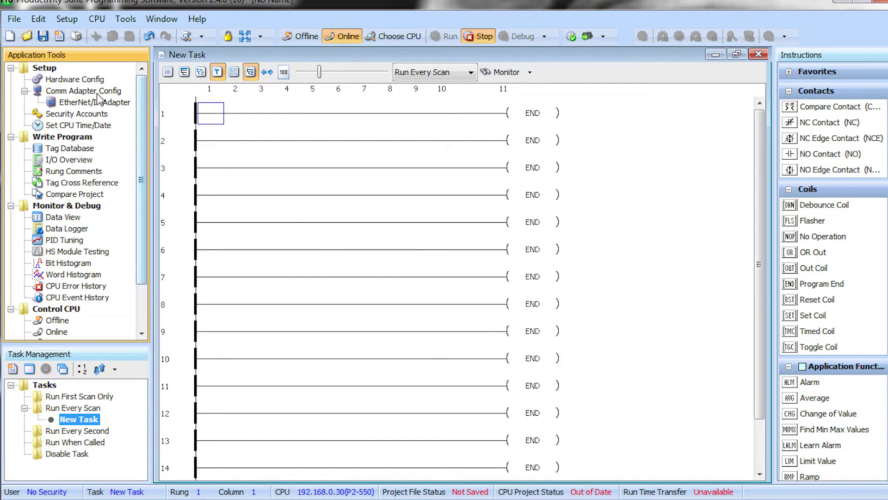
Drag a Generic Client from the Hardware Config EtherNet/IP list onto the canvas
{"action": "double_click", "coordinate": [76, 80]}
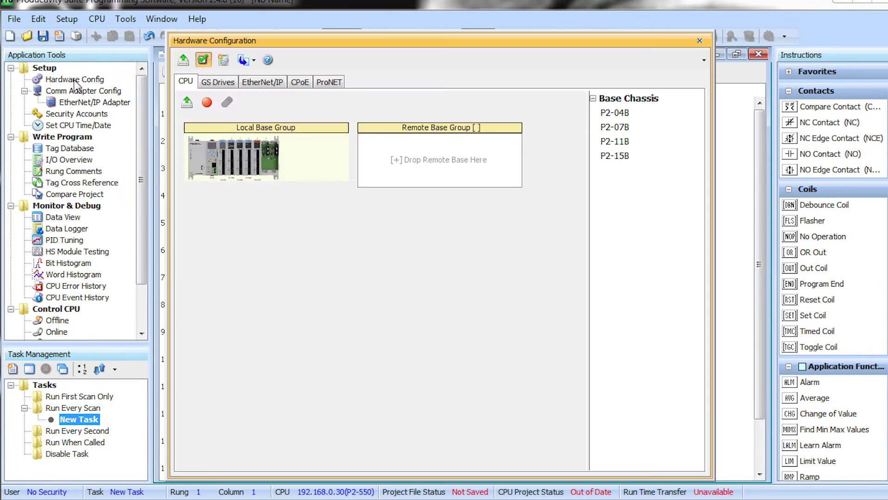
{"action": "left_click", "coordinate": [264, 82]}
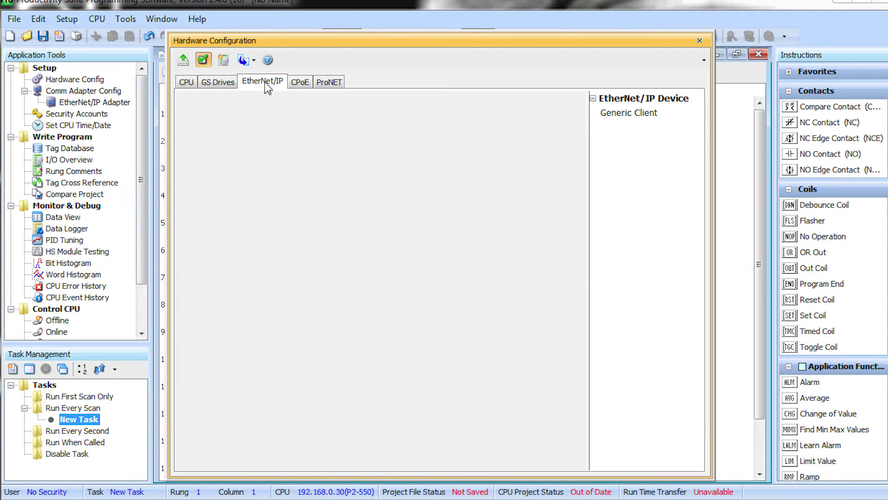
{"action": "left_click", "coordinate": [634, 113]}
{"action": "left_click_drag", "start_coordinate": [634, 113], "coordinate": [269, 150]}
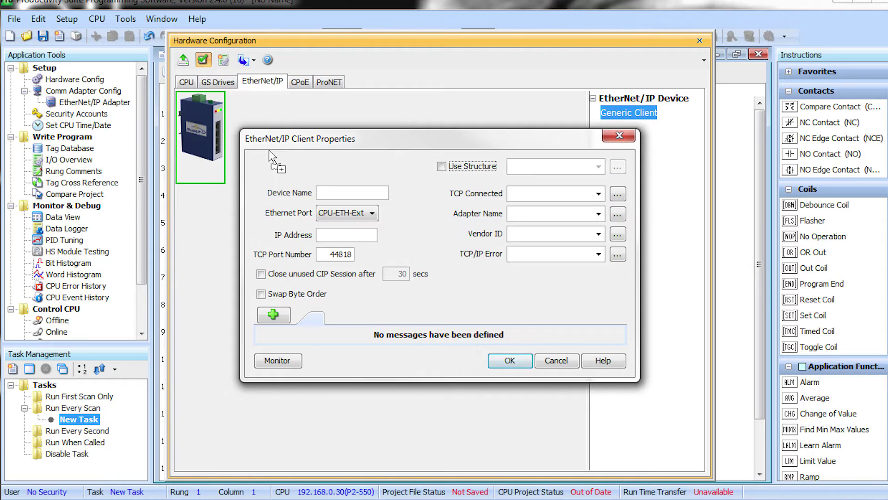
Set the client to structure Nitra_CMV_VALVE, device name Nitra_CMV, IP 192.168.0.24
{"action": "left_click", "coordinate": [441, 167]}
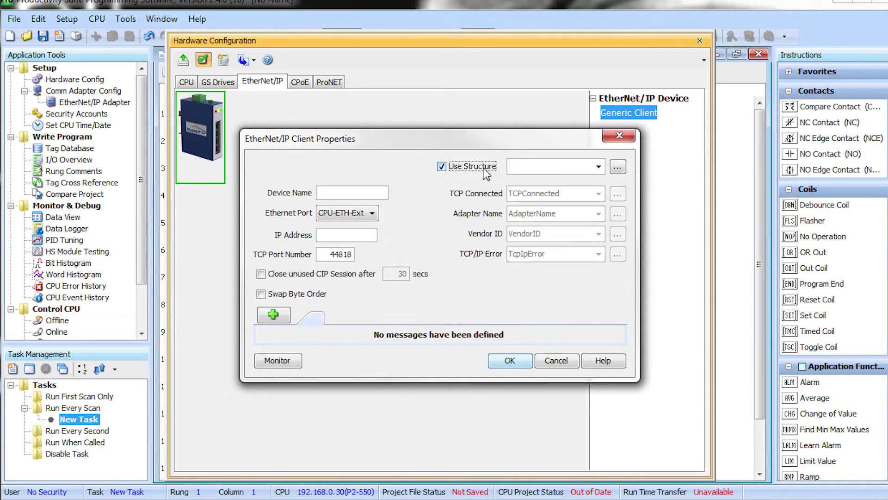
{"action": "left_click", "coordinate": [514, 167]}
{"action": "type", "text": "Nitra_CMV"}
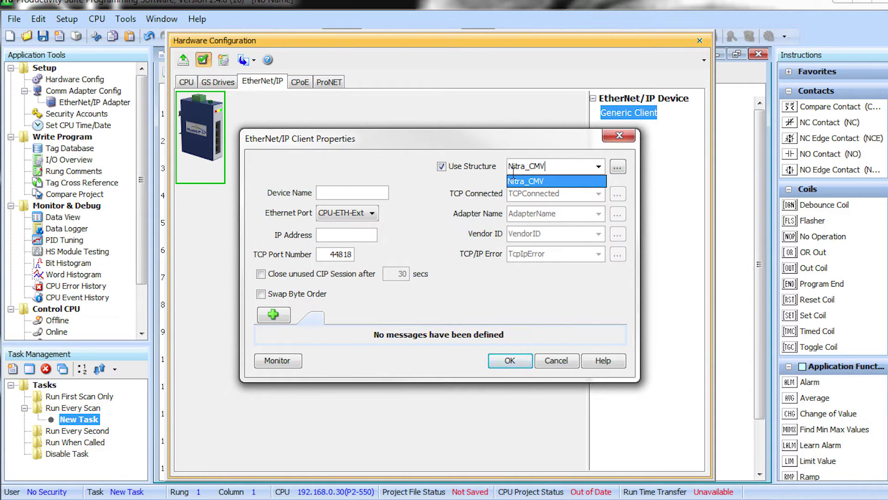
{"action": "type", "text": "_VALVE"}
{"action": "left_click", "coordinate": [322, 194]}
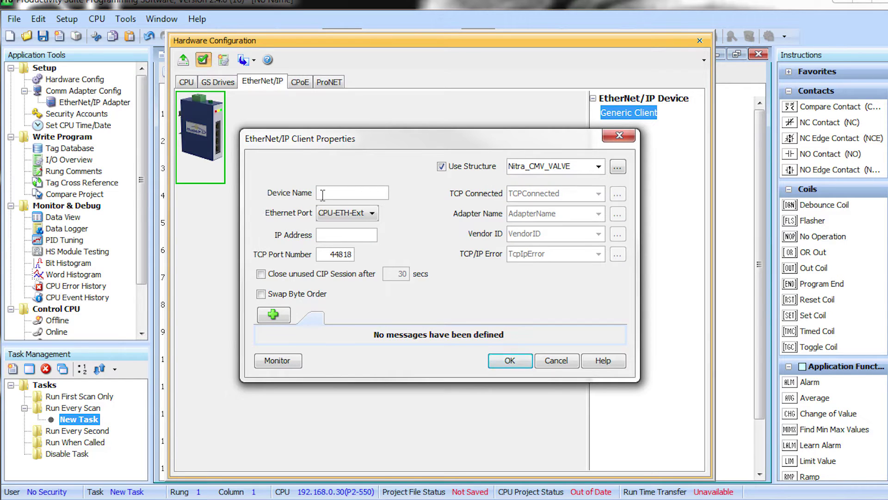
{"action": "type", "text": "Nitra_CMV"}
{"action": "left_click", "coordinate": [327, 233]}
{"action": "type", "text": "19"}
{"action": "type", "text": "2.168.0.24"}
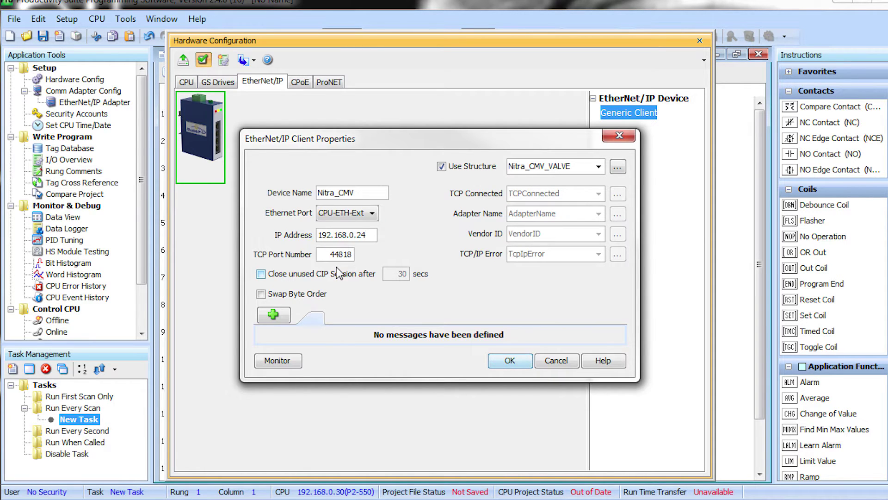
Add an explicit message to the Nitra_CMV client, accept its defined tags, and close Hardware Configuration
{"action": "left_click", "coordinate": [269, 309]}
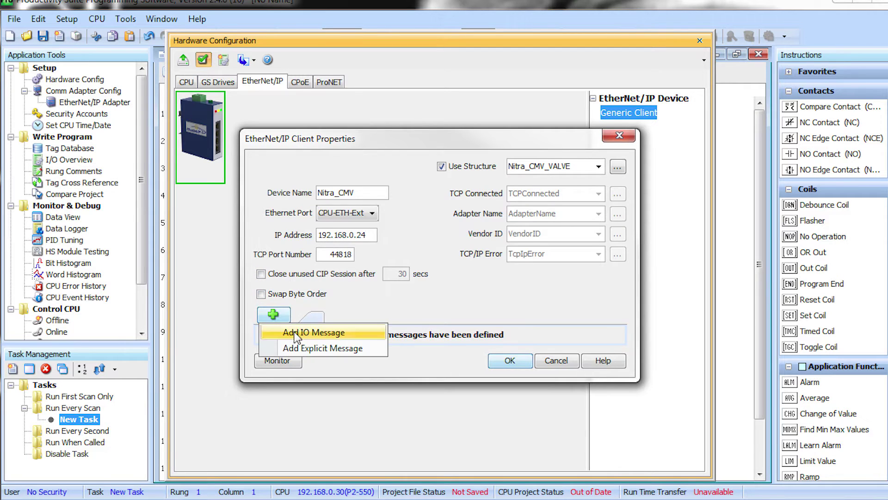
{"action": "left_click", "coordinate": [299, 347]}
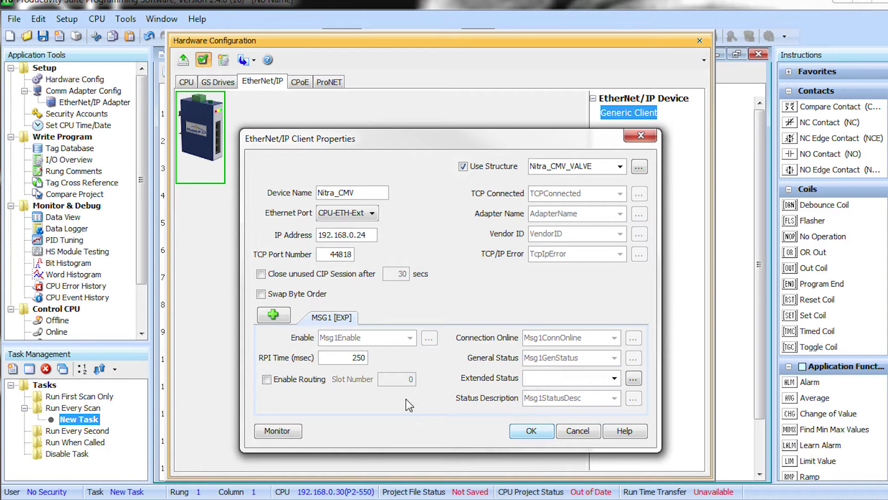
{"action": "left_click", "coordinate": [530, 431]}
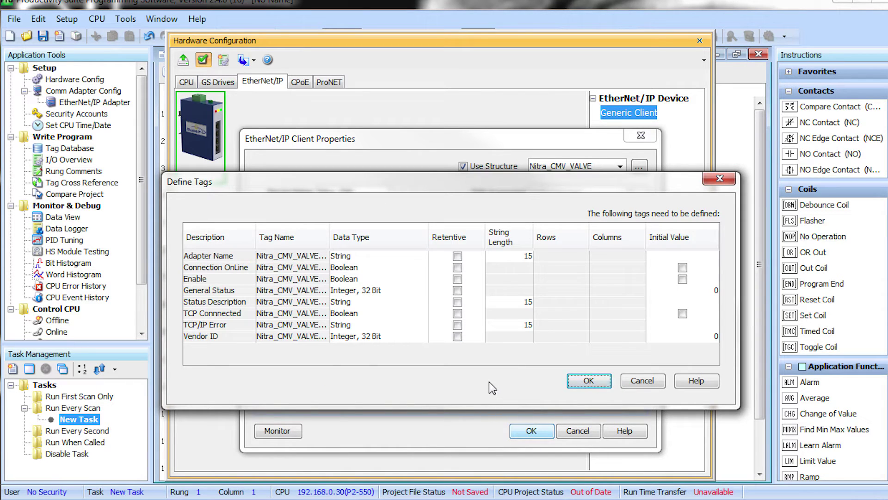
{"action": "left_click", "coordinate": [589, 381]}
{"action": "left_click", "coordinate": [700, 42]}
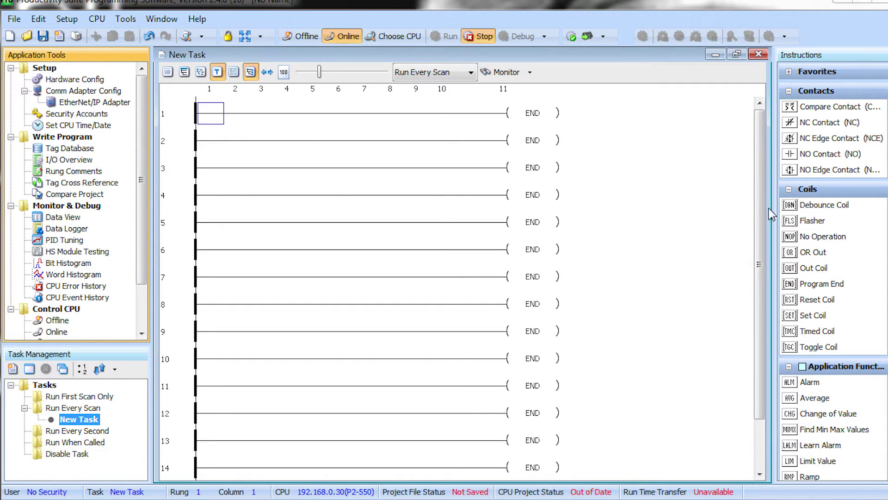
{"action": "scroll", "coordinate": [832, 270], "scroll_direction": "down", "scroll_amount": 3}
{"action": "scroll", "coordinate": [886, 268], "scroll_direction": "down", "scroll_amount": 3}
{"action": "scroll", "coordinate": [885, 267], "scroll_direction": "down", "scroll_amount": 3}
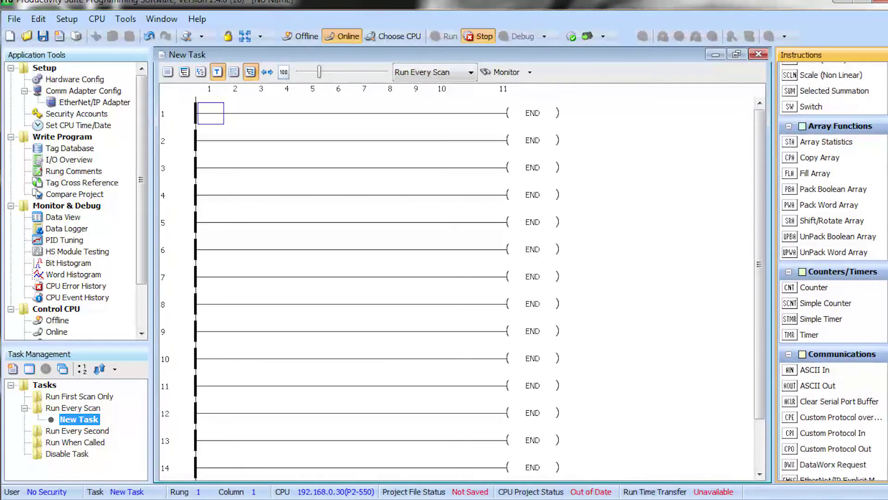
{"action": "scroll", "coordinate": [886, 267], "scroll_direction": "down", "scroll_amount": 3}
{"action": "scroll", "coordinate": [885, 267], "scroll_direction": "down", "scroll_amount": 3}
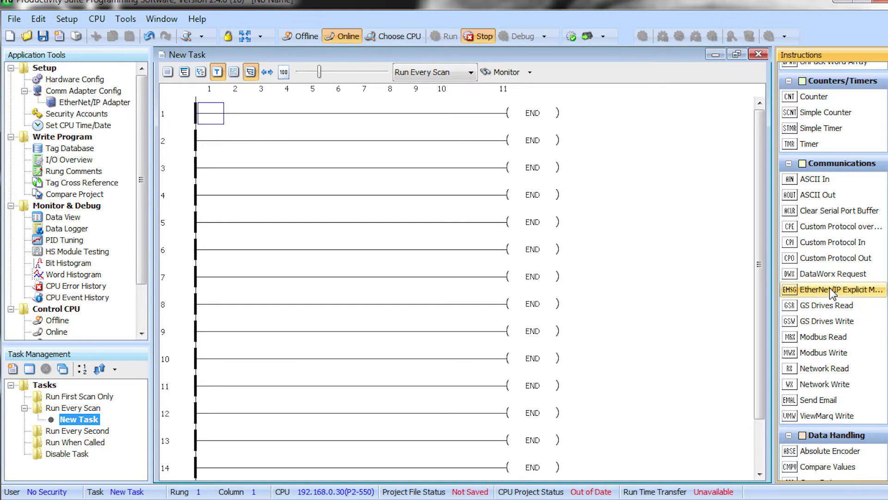
Drag the EtherNet/IP Explicit Message (EMSG) instruction from Communications onto rung 1
{"action": "mouse_move", "coordinate": [830, 287]}
{"action": "left_mouse_down"}
{"action": "mouse_move", "coordinate": [567, 140]}
{"action": "mouse_move", "coordinate": [549, 109]}
{"action": "left_mouse_up"}
Name the EMSG structure NITRA_READ, use connection MSG1 [EXP], and set Instance ID 101
{"action": "left_click", "coordinate": [457, 42]}
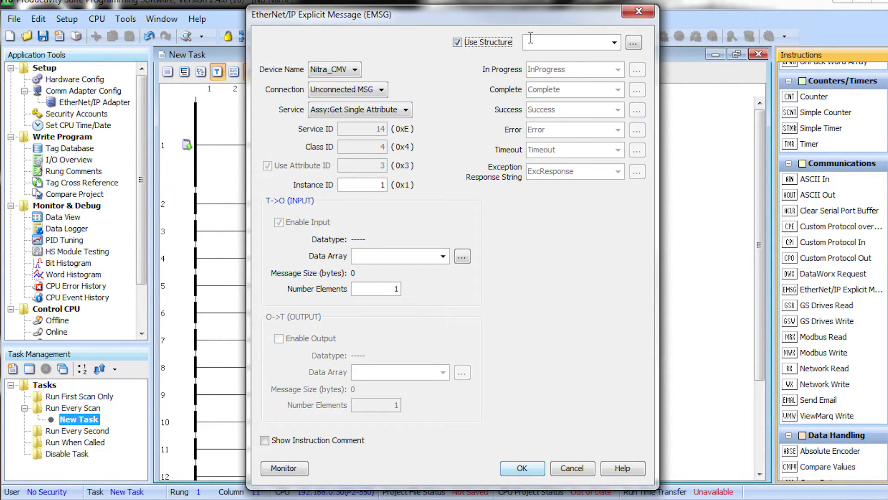
{"action": "left_click", "coordinate": [530, 40]}
{"action": "type", "text": "NITRA_RE"}
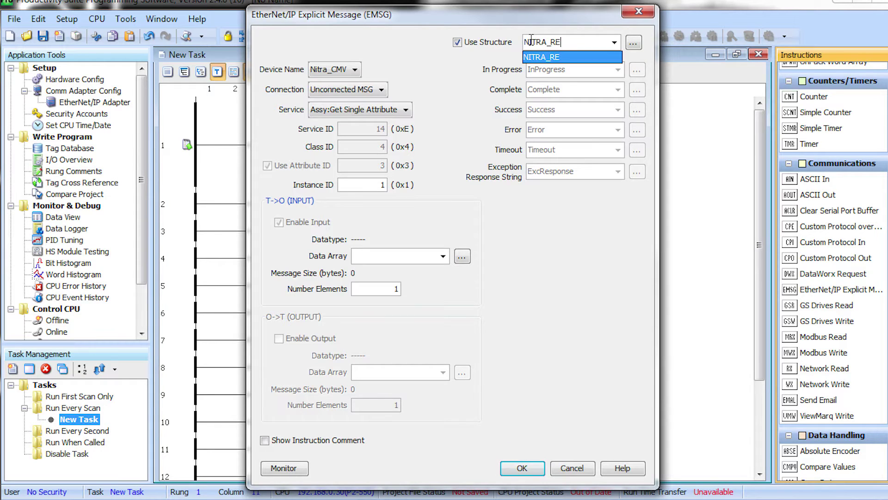
{"action": "type", "text": "AD"}
{"action": "key", "text": "Return"}
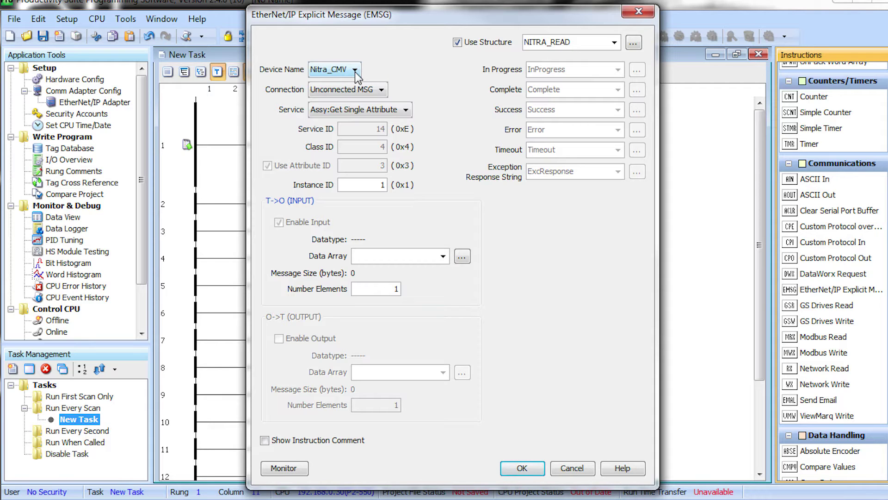
{"action": "left_click", "coordinate": [380, 91]}
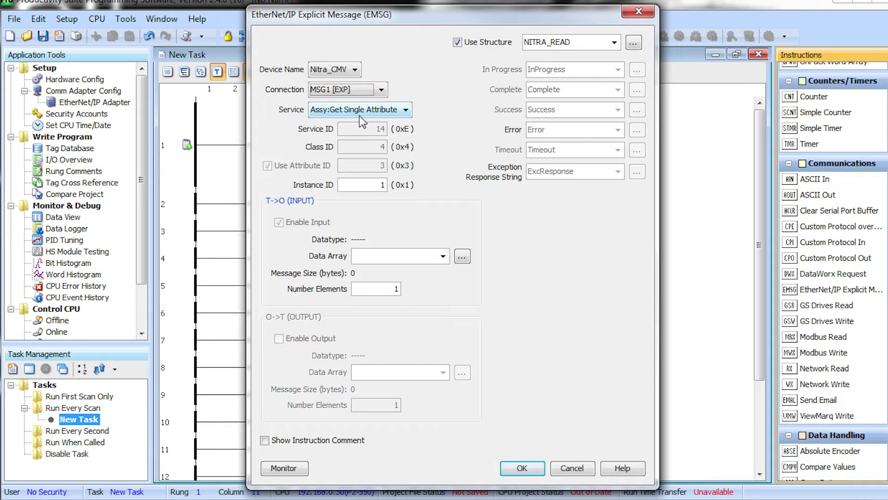
{"action": "double_click", "coordinate": [369, 185]}
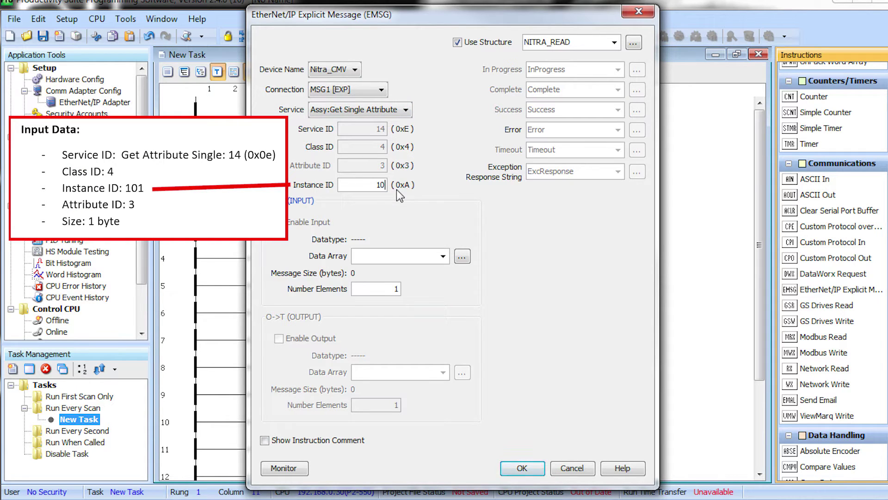
{"action": "type", "text": "01"}
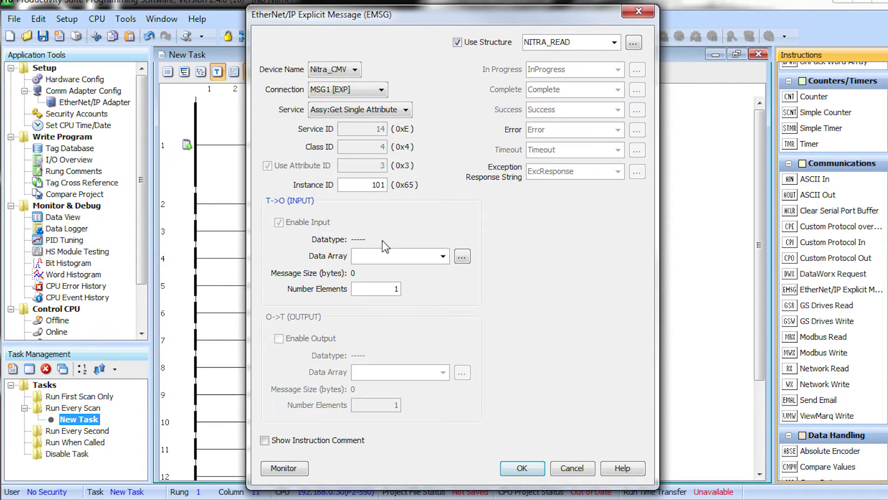
{"action": "type", "text": "NITRA"}
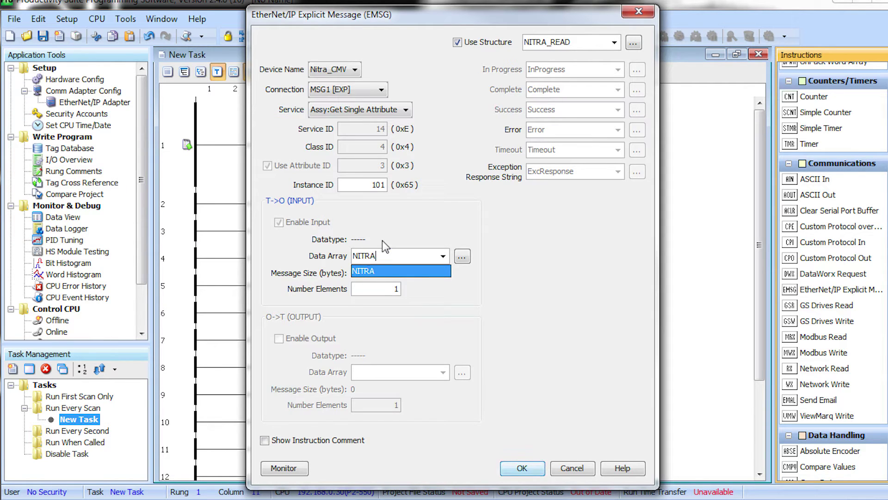
{"action": "type", "text": "_INPUT"}
Define NITRA_INPUT as an Integer 8 Bit Unsigned 1D data array and accept the NITRA_READ tags
{"action": "left_click", "coordinate": [370, 288]}
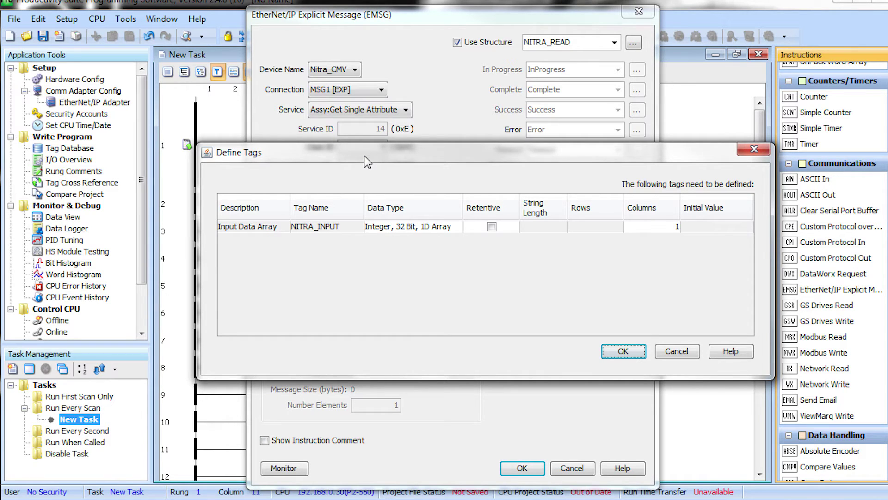
{"action": "left_click", "coordinate": [414, 231]}
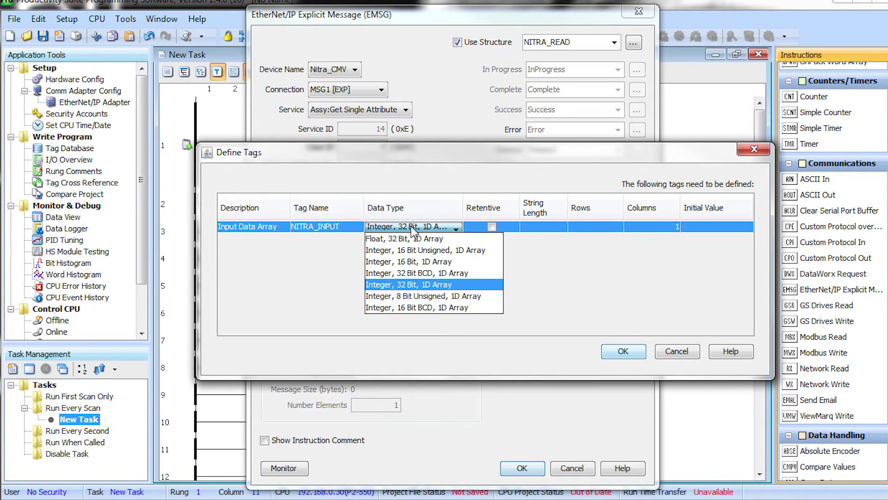
{"action": "left_click", "coordinate": [413, 297]}
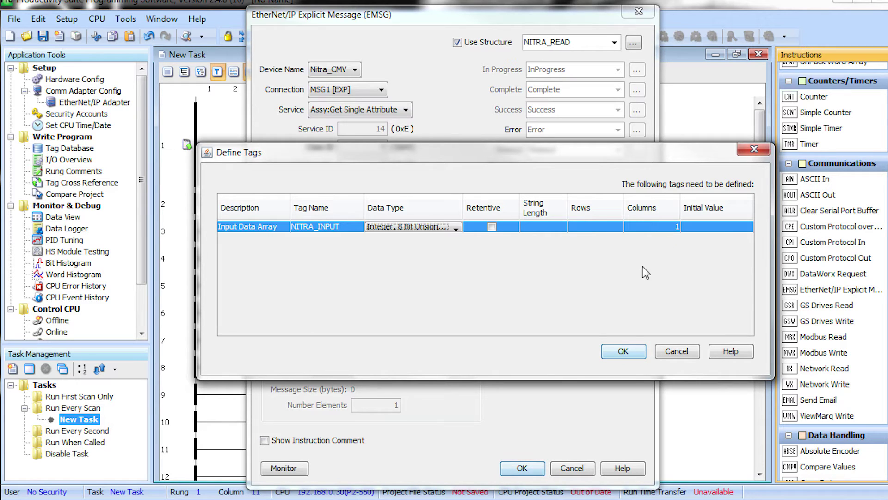
{"action": "left_click", "coordinate": [620, 352]}
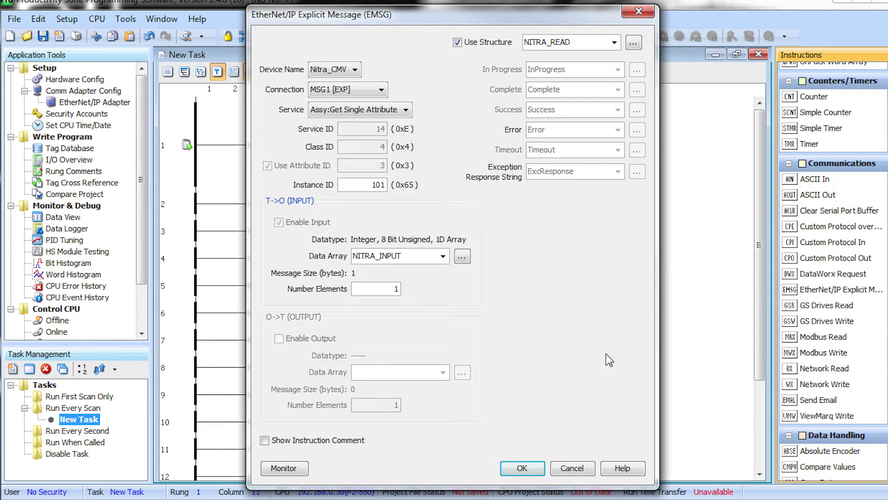
{"action": "left_click", "coordinate": [538, 469]}
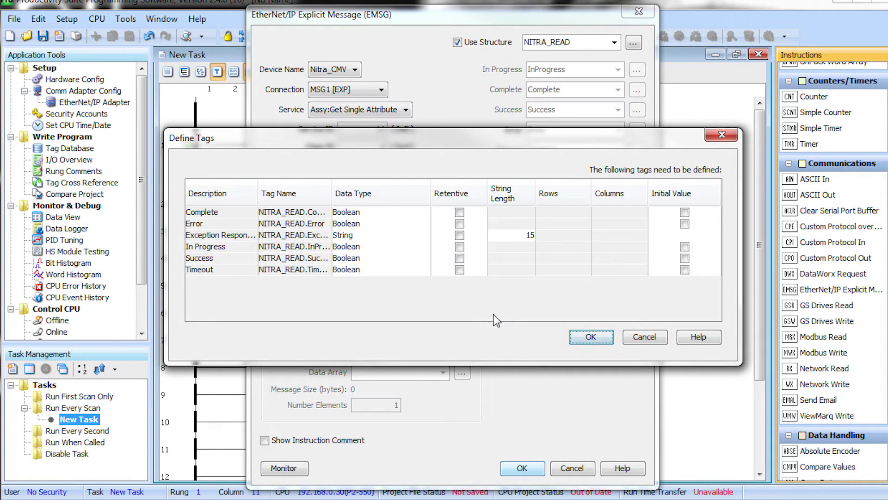
{"action": "left_click", "coordinate": [589, 337]}
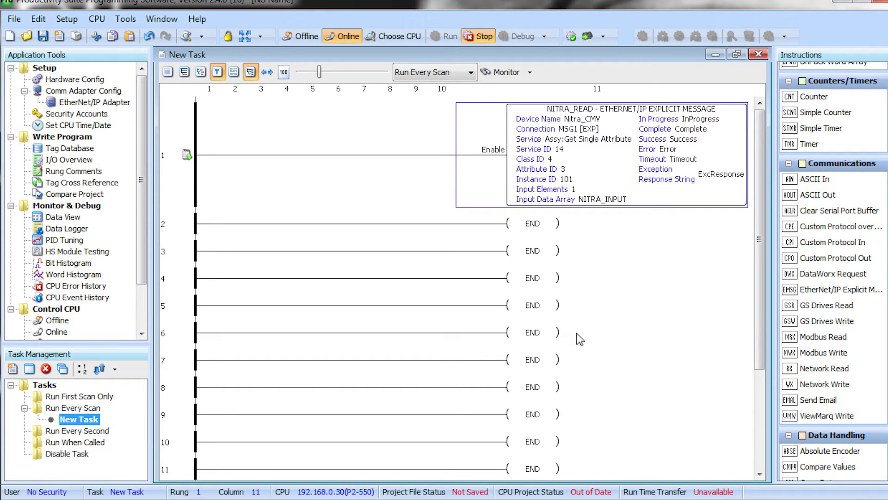
Insert an EMSG on rung 2 with structure NITRA_WRITE and connection MSG1 [EXP]
{"action": "left_click", "coordinate": [538, 230]}
{"action": "type", "text": "emsg"}
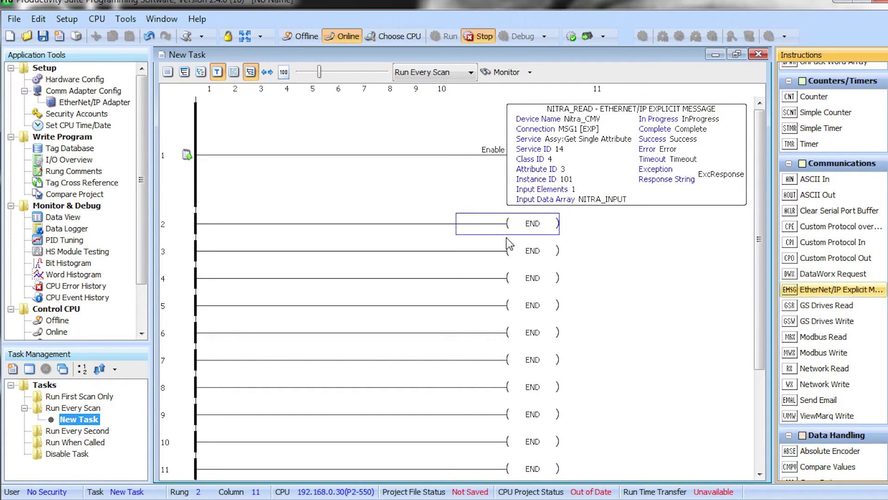
{"action": "key", "text": "Return"}
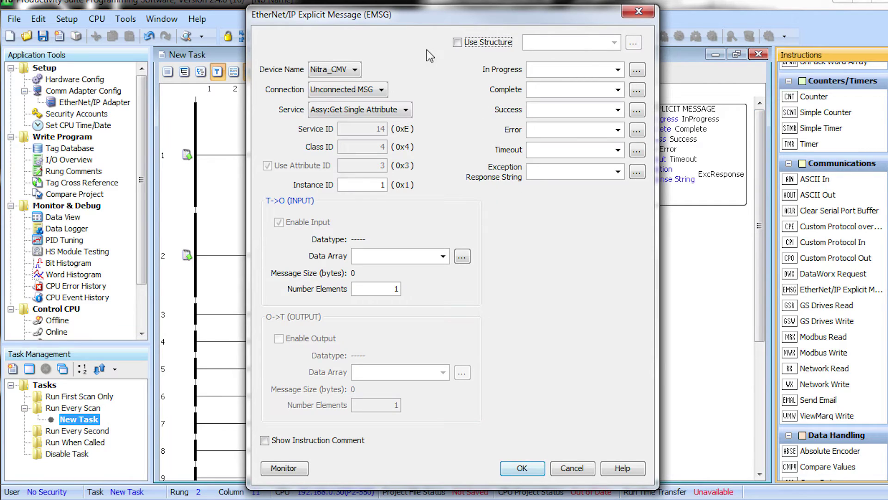
{"action": "left_click", "coordinate": [457, 42]}
{"action": "left_click", "coordinate": [535, 42]}
{"action": "type", "text": "NIT"}
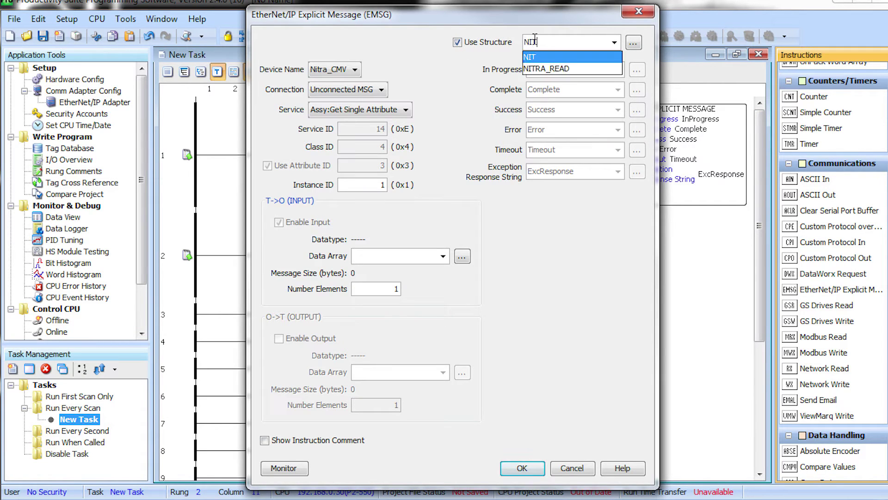
{"action": "type", "text": "RA_WRITE"}
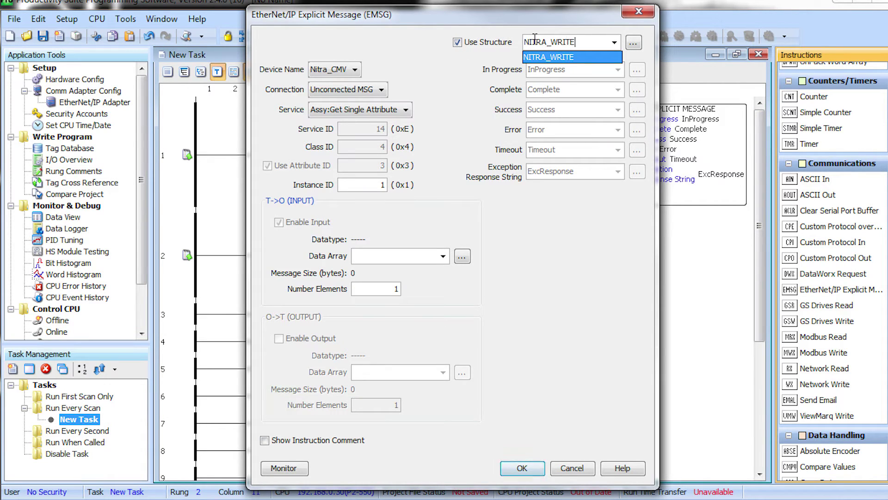
{"action": "left_click", "coordinate": [469, 78]}
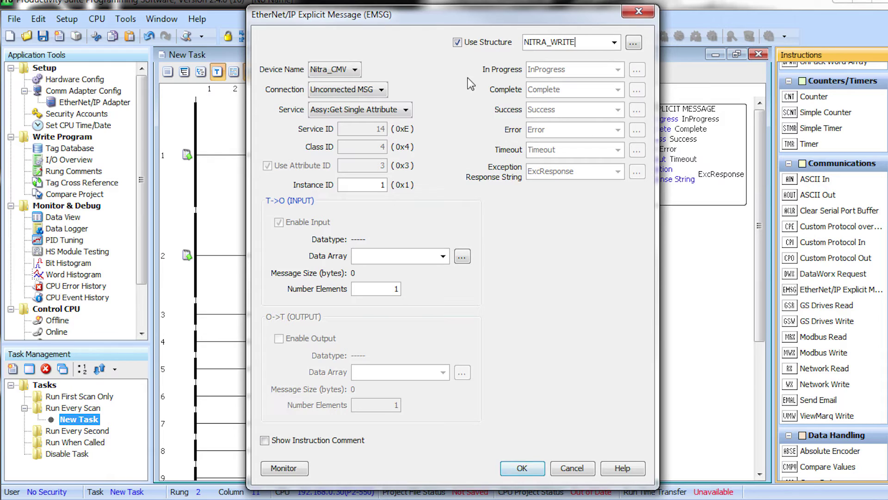
{"action": "left_click", "coordinate": [380, 90]}
{"action": "left_click", "coordinate": [366, 120]}
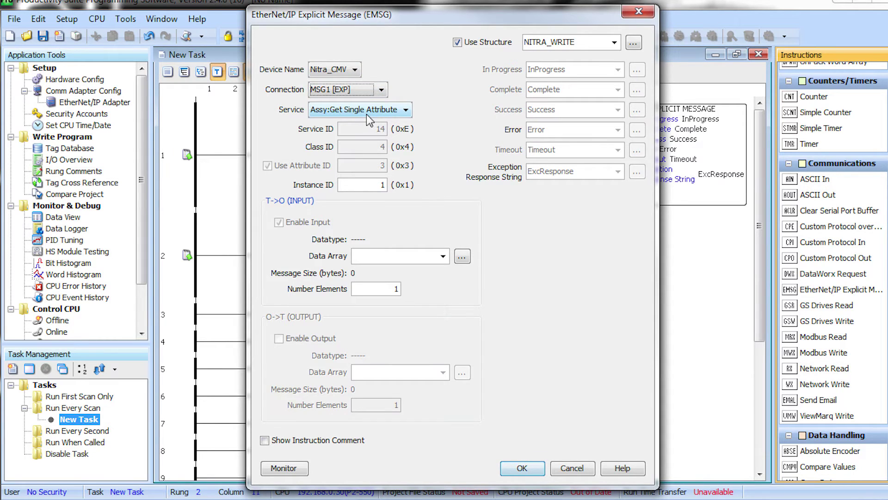
Set the message service to Set Single Attribute with Instance ID 100
{"action": "left_click", "coordinate": [366, 114]}
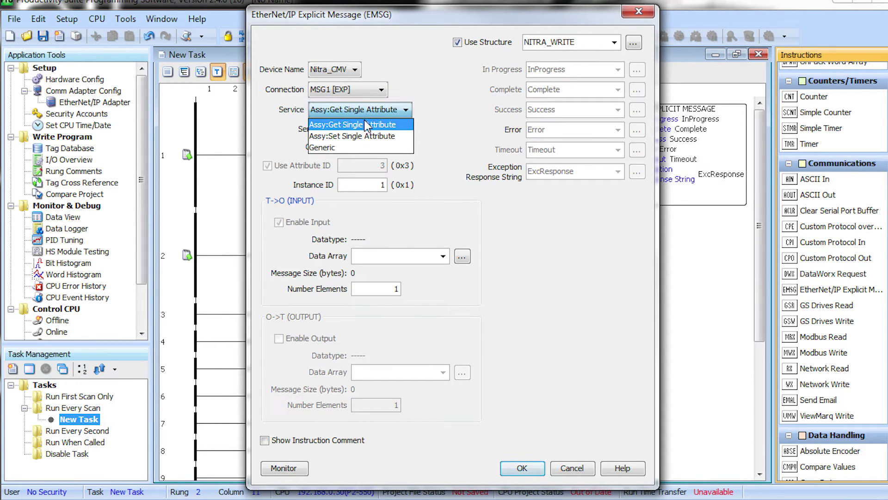
{"action": "left_click", "coordinate": [364, 135]}
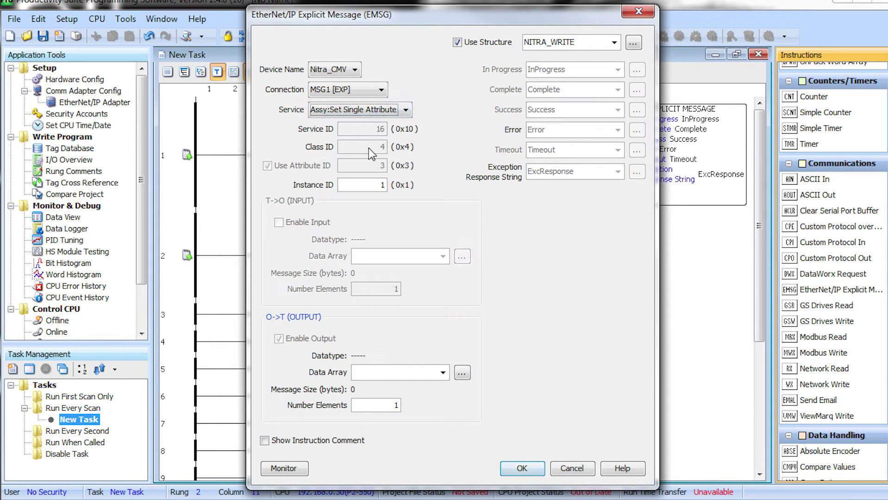
{"action": "left_click", "coordinate": [373, 183]}
{"action": "left_click_drag", "start_coordinate": [372, 184], "coordinate": [396, 185]}
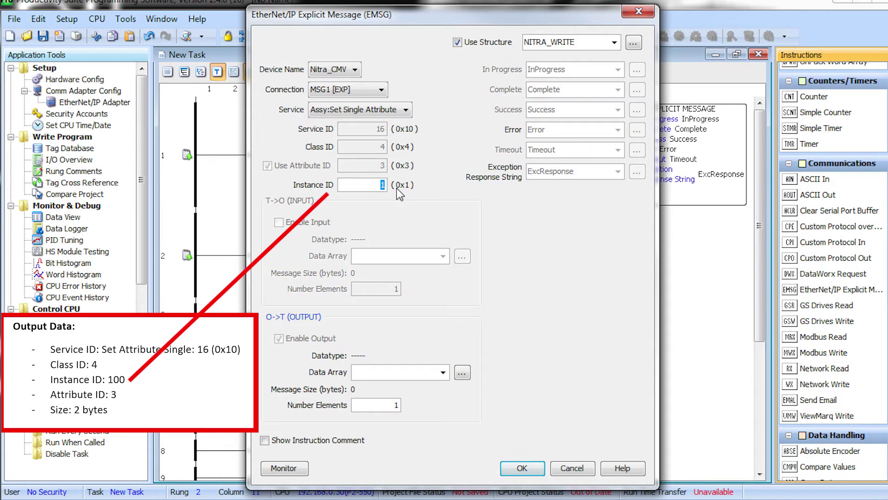
{"action": "type", "text": "100"}
Define NITRA_OUTPUT as an 8-bit unsigned data array with 2 columns
{"action": "left_click", "coordinate": [374, 372]}
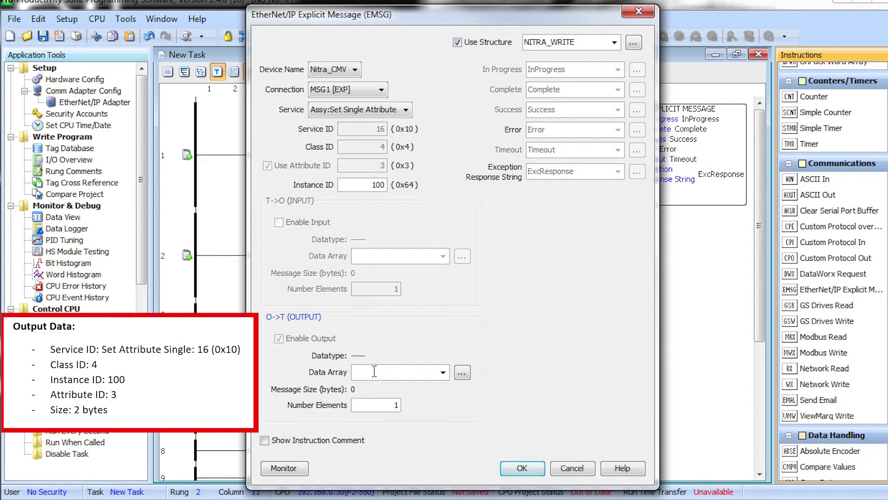
{"action": "type", "text": "NITRA_OU"}
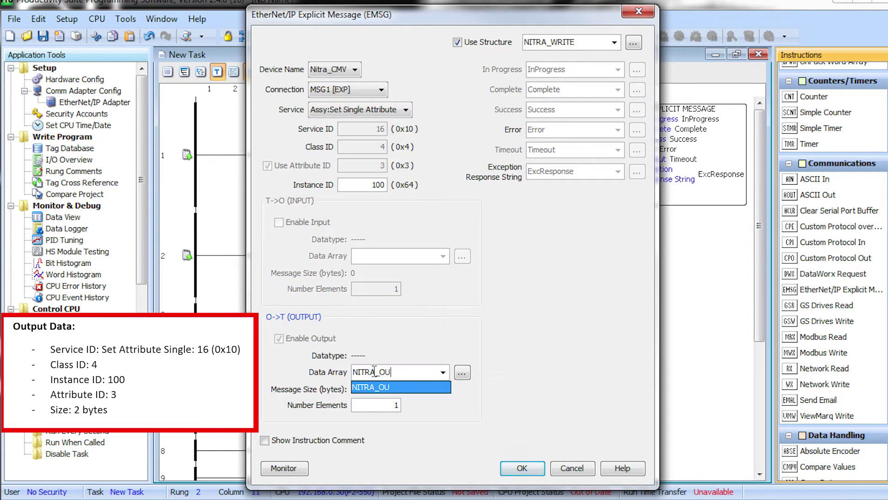
{"action": "type", "text": "TPUT"}
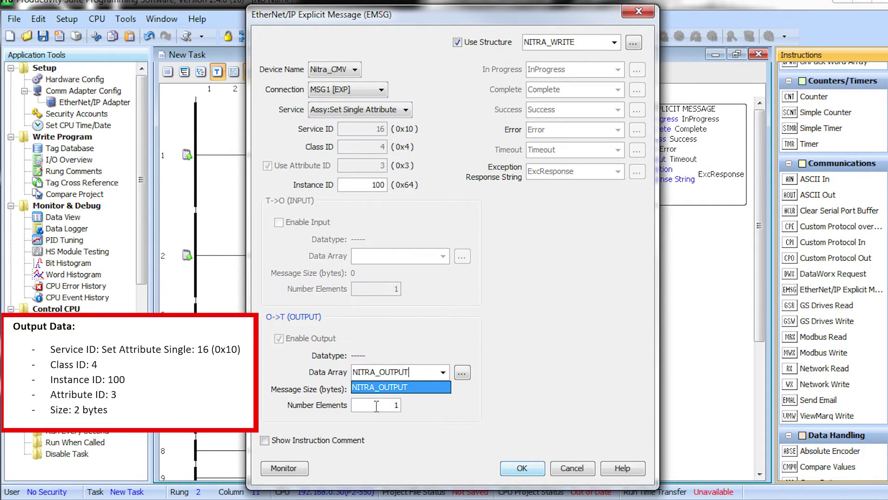
{"action": "left_click", "coordinate": [376, 405]}
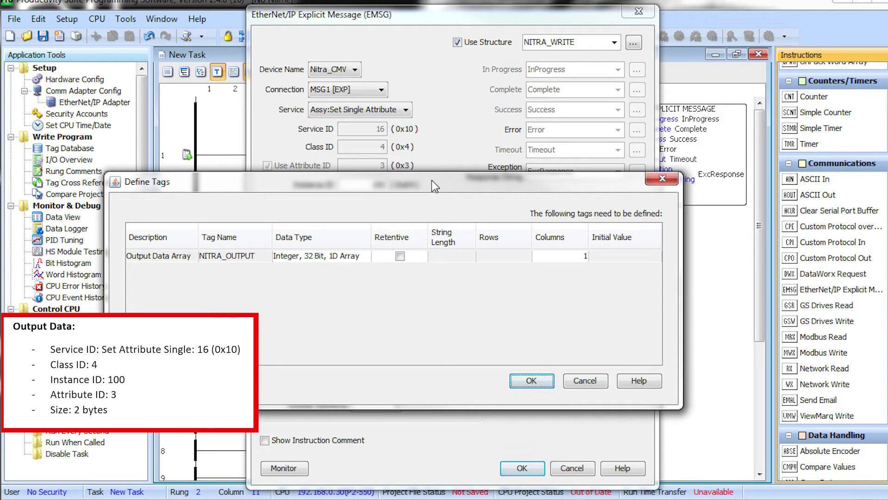
{"action": "left_click", "coordinate": [355, 258]}
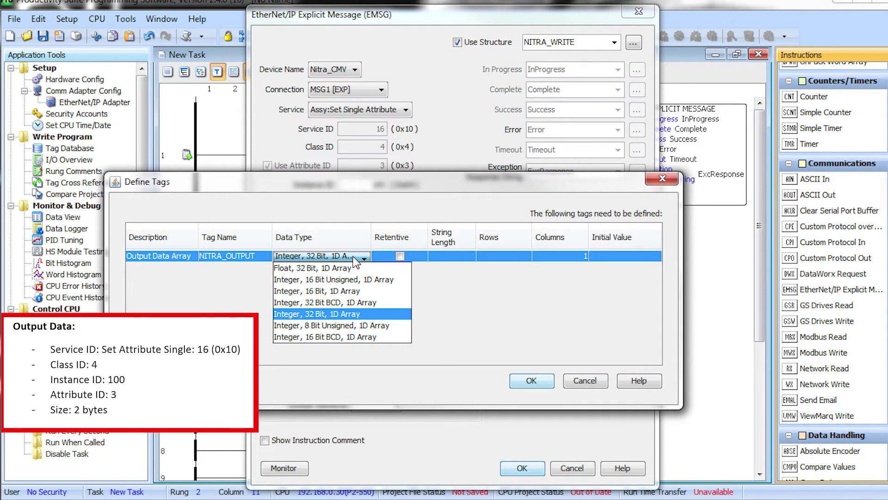
{"action": "left_click", "coordinate": [356, 324]}
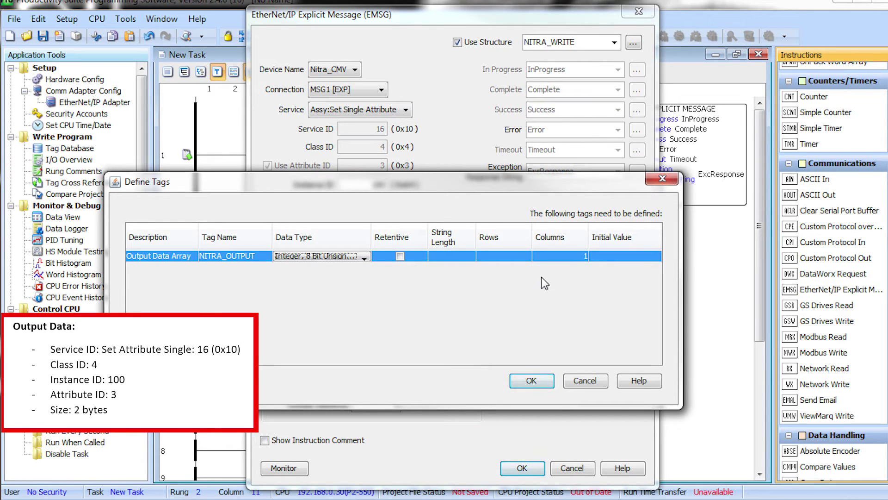
{"action": "left_click", "coordinate": [579, 257]}
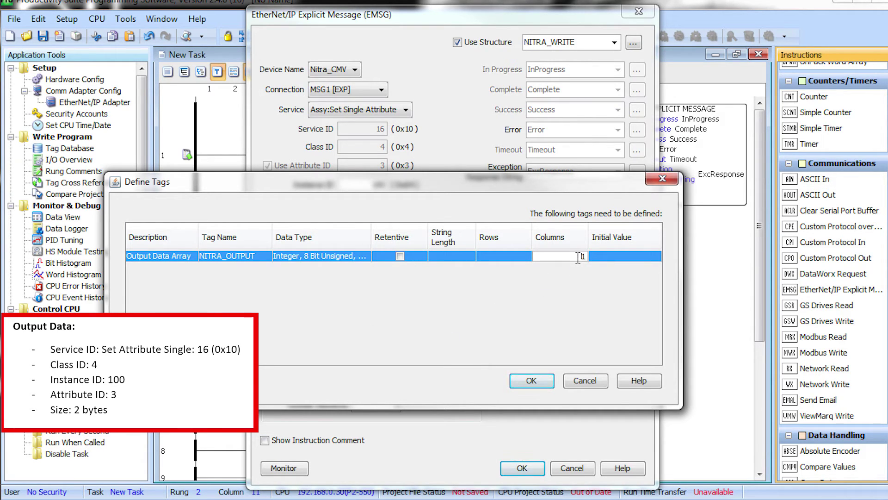
{"action": "type", "text": "2"}
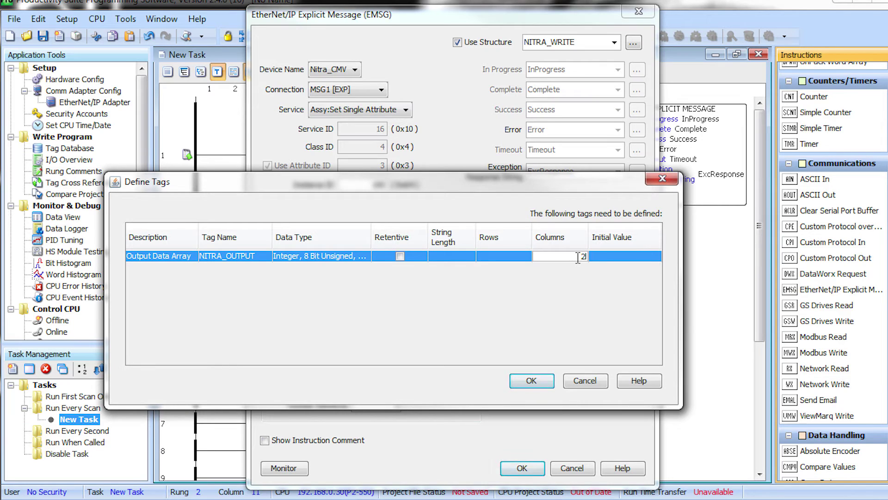
{"action": "left_click", "coordinate": [532, 382]}
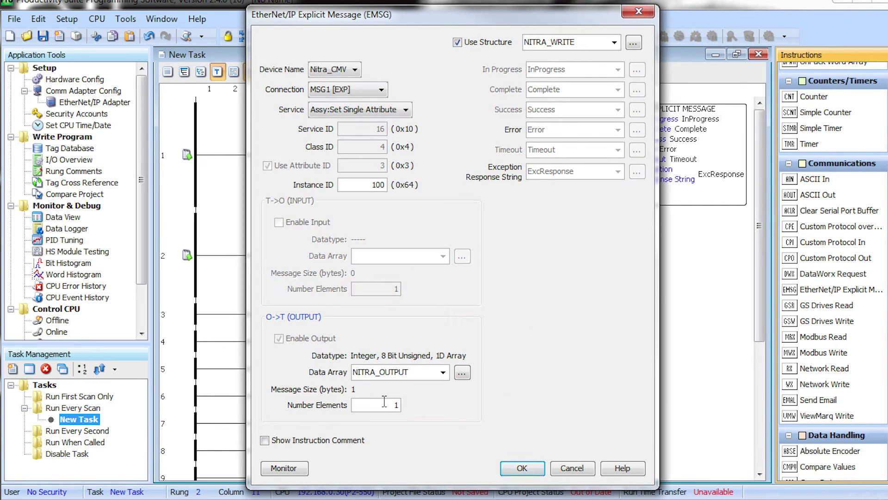
Set the element count to 2 and accept the NITRA_WRITE message and status tags
{"action": "left_click_drag", "start_coordinate": [384, 402], "coordinate": [408, 407]}
{"action": "type", "text": "2"}
{"action": "left_click", "coordinate": [511, 469]}
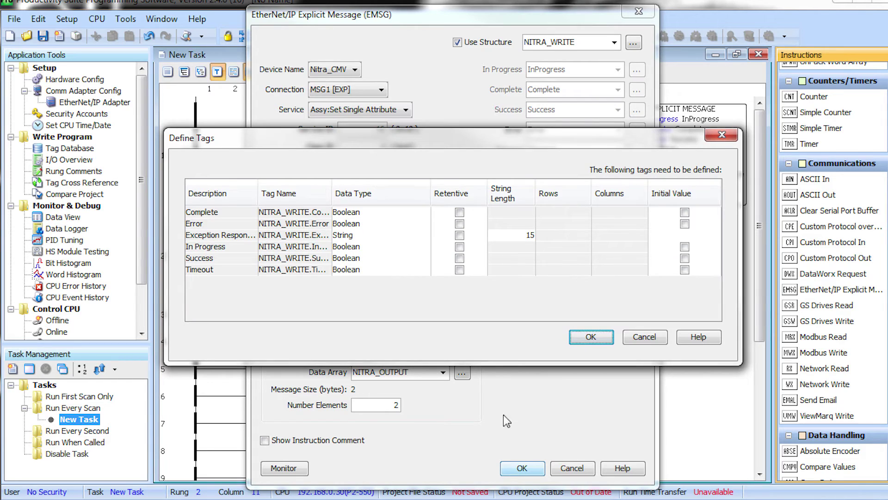
{"action": "left_click", "coordinate": [591, 338]}
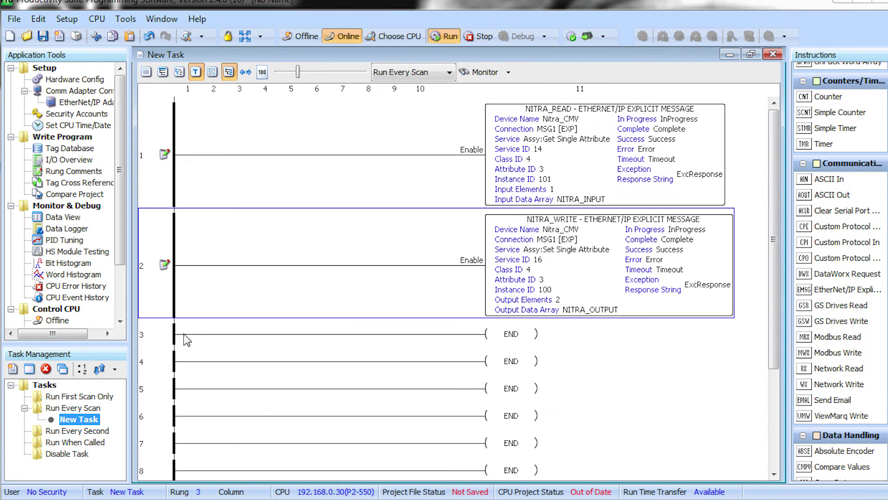
Build rung 3 with a new Solenoid_1 NO contact driving coil NITRA_OUTPUT(1):1
{"action": "left_click", "coordinate": [186, 340]}
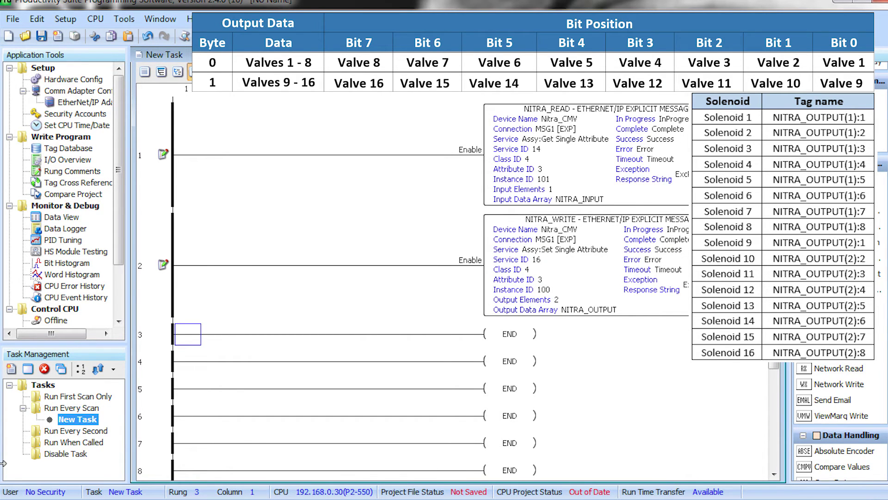
{"action": "type", "text": "NO"}
{"action": "key", "text": "Return"}
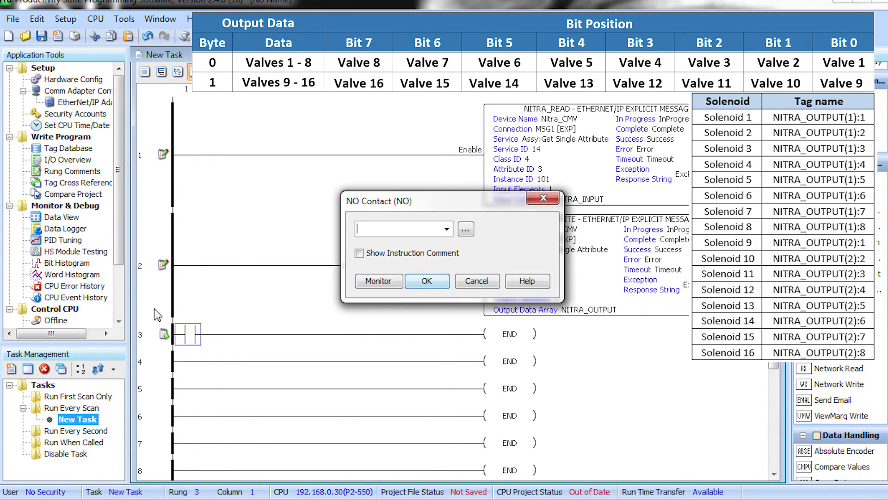
{"action": "type", "text": "Solenoid_1"}
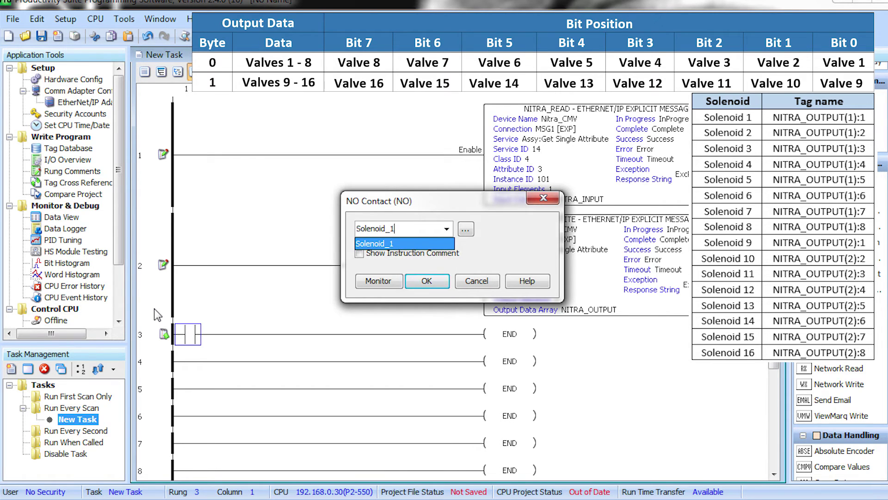
{"action": "key", "text": "Return"}
{"action": "key", "text": "Return"}
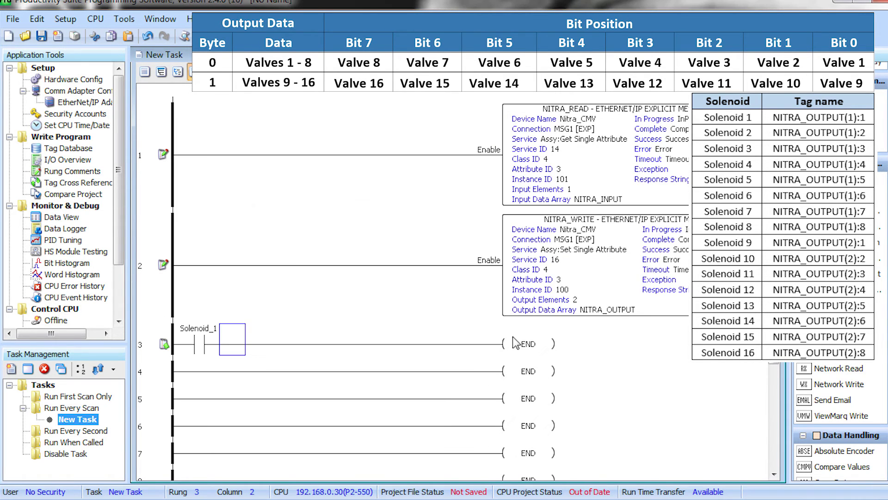
{"action": "left_click", "coordinate": [514, 342]}
{"action": "type", "text": "out"}
{"action": "key", "text": "Return"}
{"action": "key", "text": "Return"}
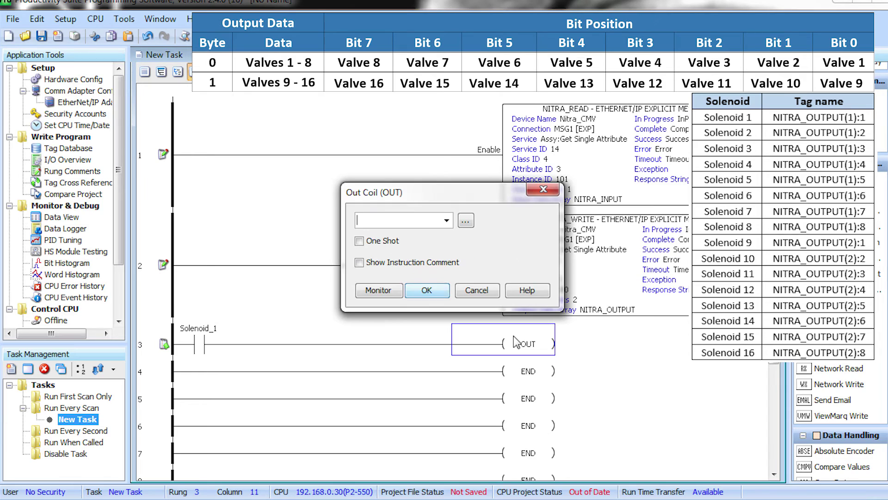
{"action": "type", "text": "Nitr"}
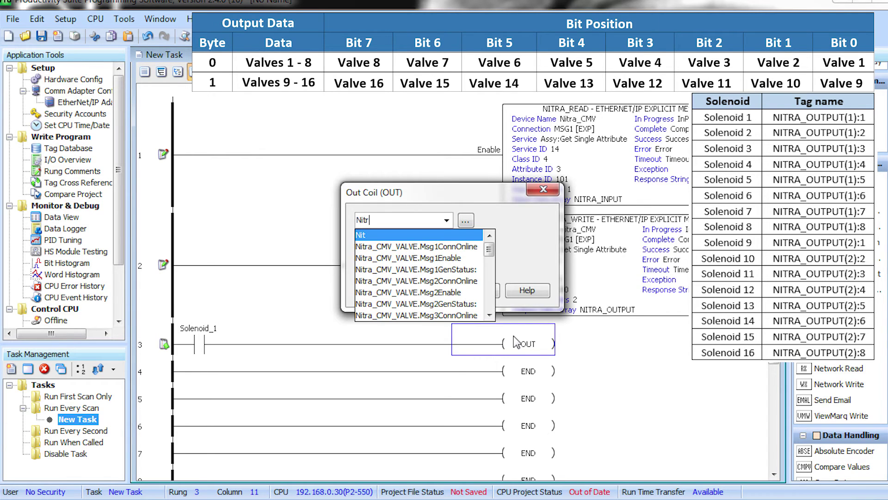
{"action": "type", "text": "a_Output"}
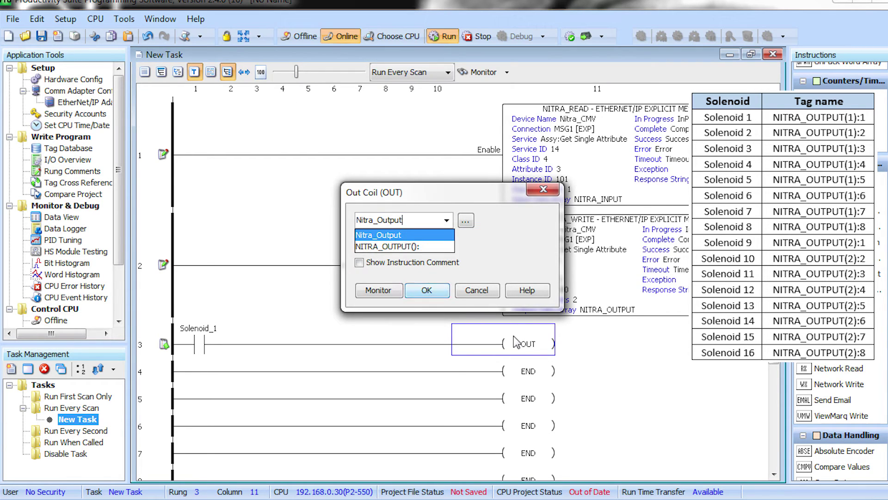
{"action": "type", "text": "(1):1"}
{"action": "key", "text": "Return"}
{"action": "key", "text": "Return"}
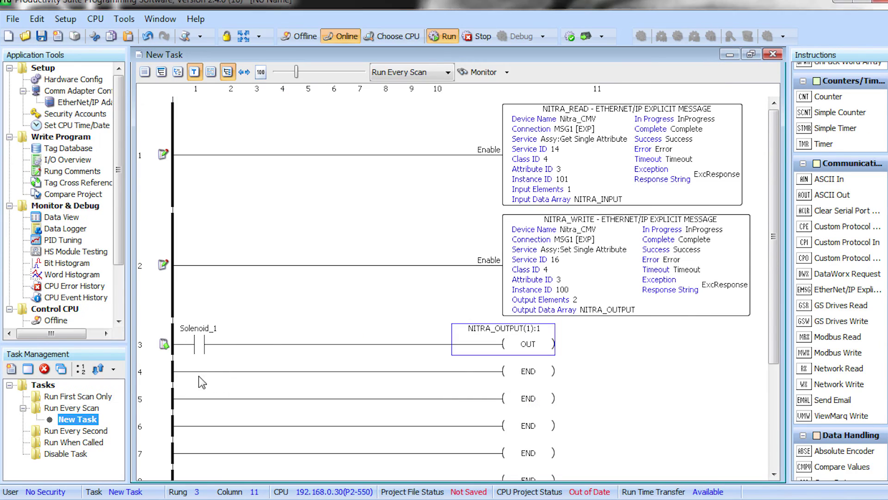
Place an NO contact with the new tag StartEIP_COMS at the start of rung 4
{"action": "left_click", "coordinate": [200, 381]}
{"action": "type", "text": "no"}
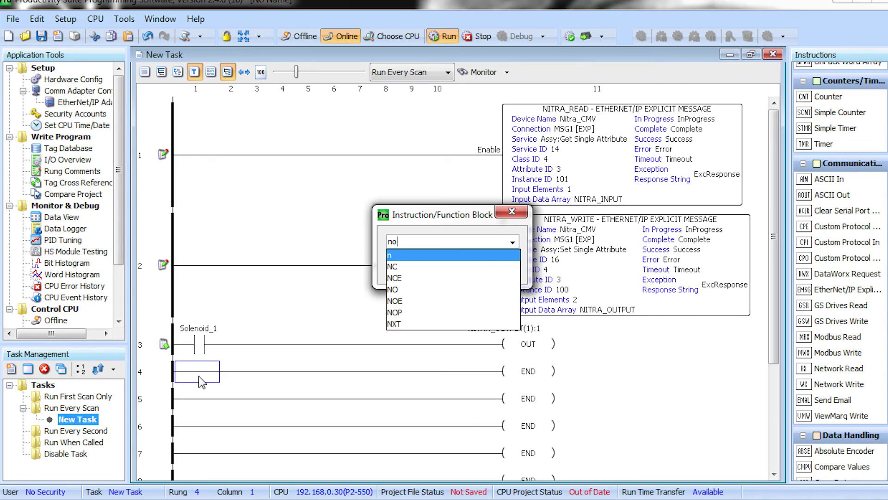
{"action": "key", "text": "Return"}
{"action": "type", "text": "StartEIP_COMS"}
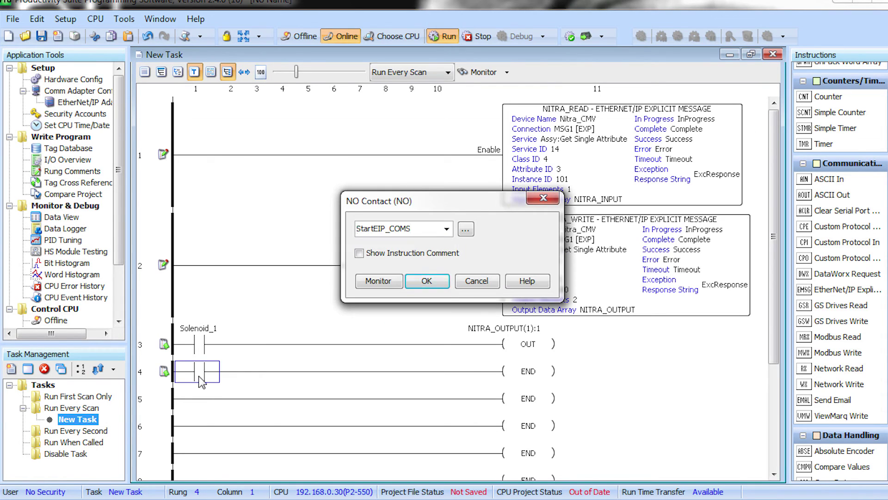
{"action": "key", "text": "Return"}
{"action": "key", "text": "Return"}
End rung 4 with an output coil tagged Nitra_CMV_VALVE.Msg1Enable
{"action": "left_click", "coordinate": [530, 393]}
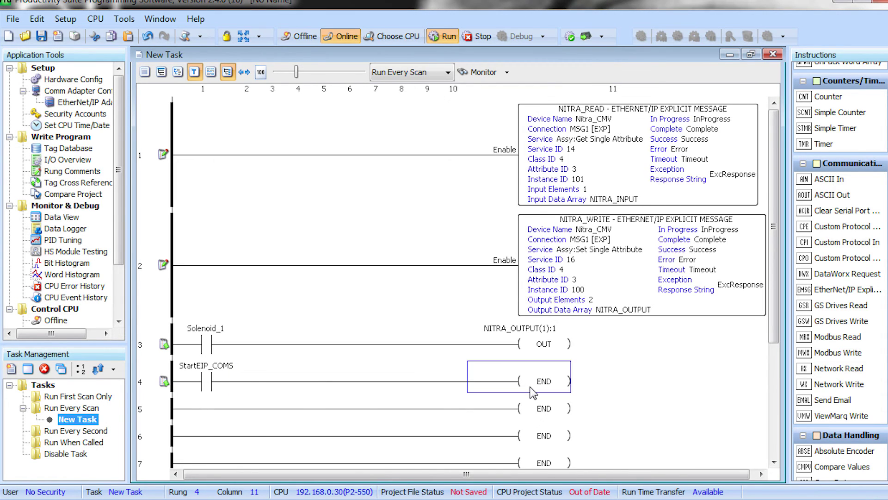
{"action": "type", "text": "out"}
{"action": "key", "text": "Return"}
{"action": "type", "text": "Nitra"}
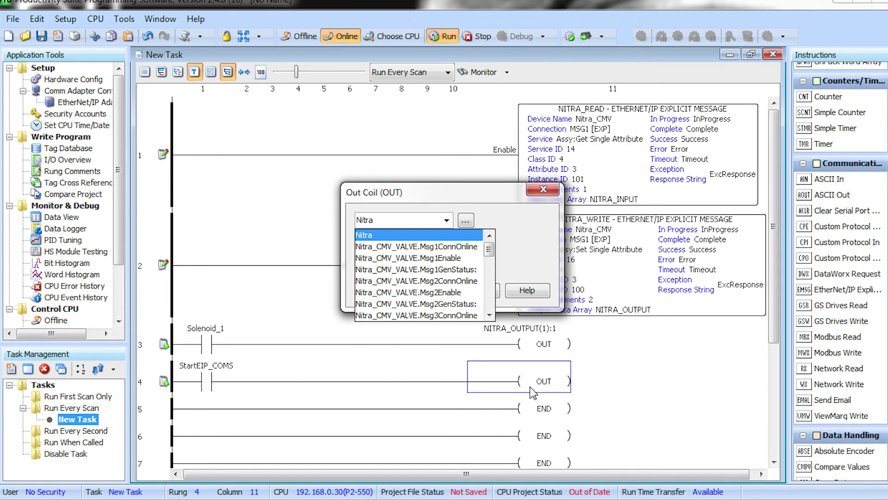
{"action": "left_click", "coordinate": [444, 258]}
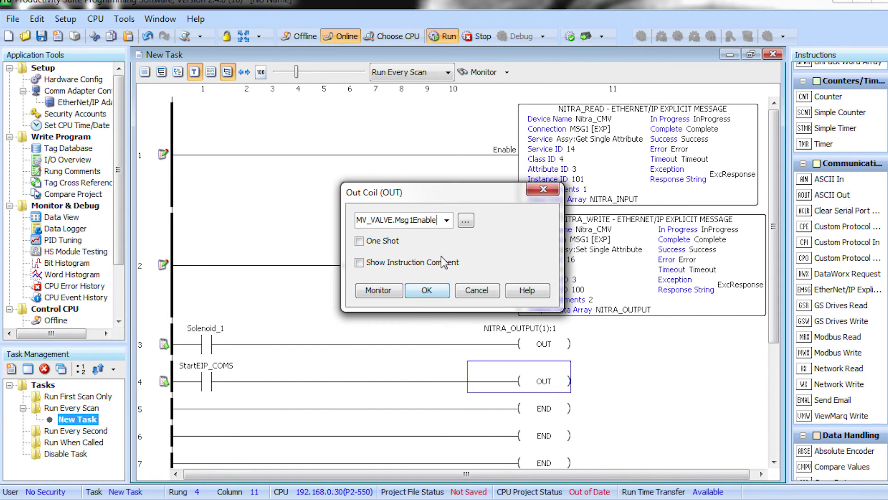
{"action": "left_click", "coordinate": [427, 290]}
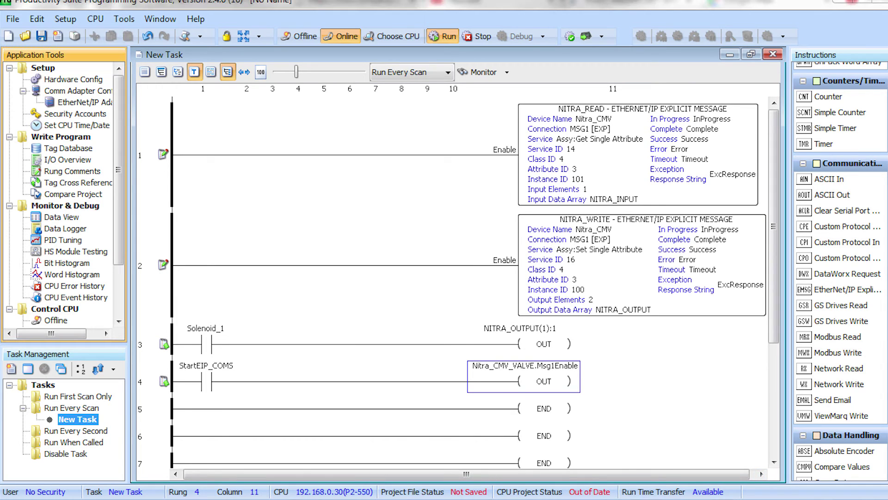
{"action": "left_click", "coordinate": [585, 36]}
Run-time transfer the project to the CPU and add StartEIP_COMS and Solenoid_1 to a Data View
{"action": "left_click", "coordinate": [382, 284]}
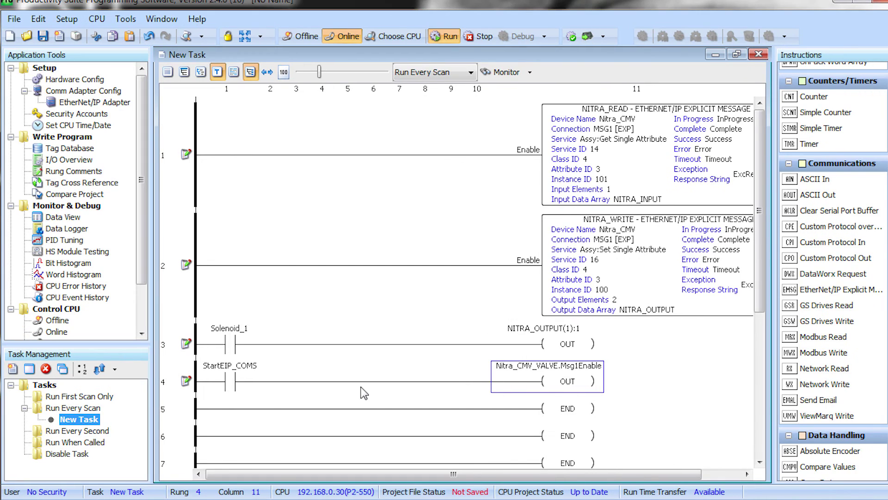
{"action": "double_click", "coordinate": [55, 218]}
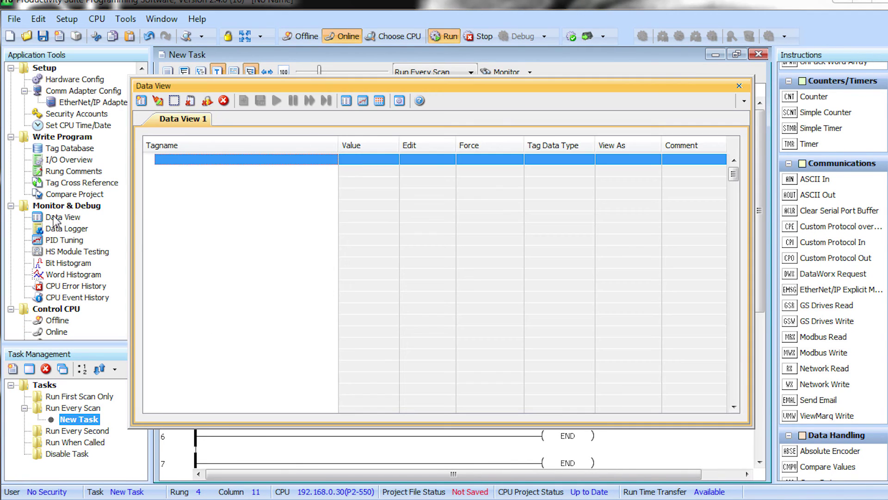
{"action": "type", "text": "sta"}
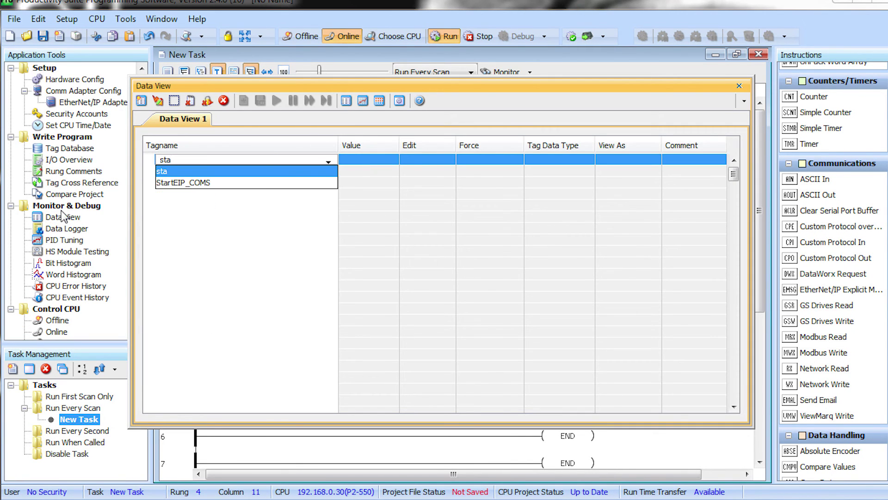
{"action": "left_click", "coordinate": [162, 183]}
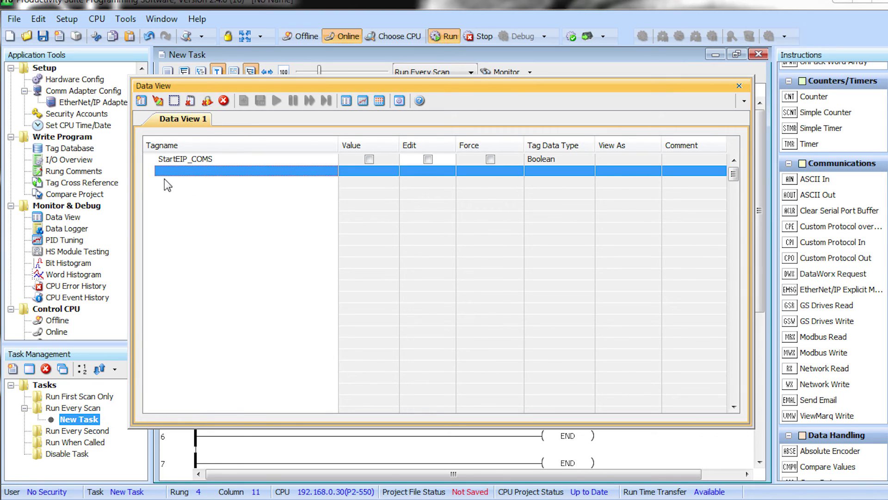
{"action": "type", "text": "sol"}
{"action": "left_click", "coordinate": [171, 193]}
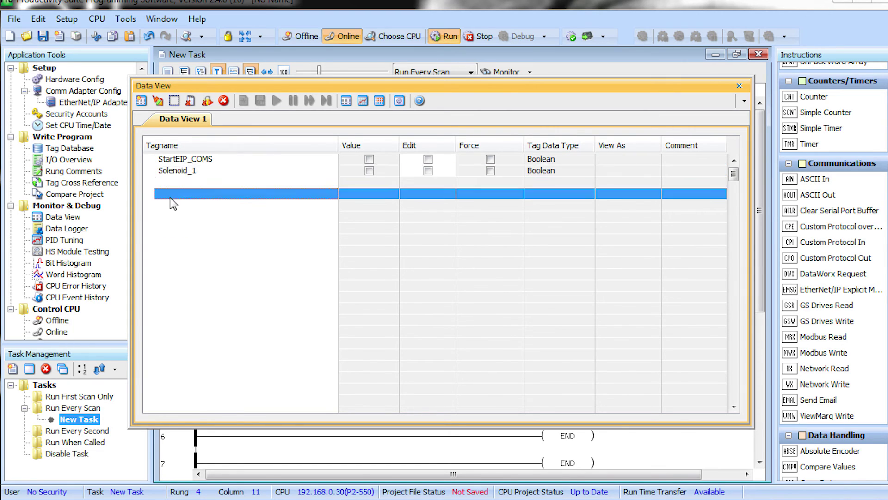
Switch StartEIP_COMS and Solenoid_1 on, writing each value to the CPU
{"action": "left_click", "coordinate": [427, 159]}
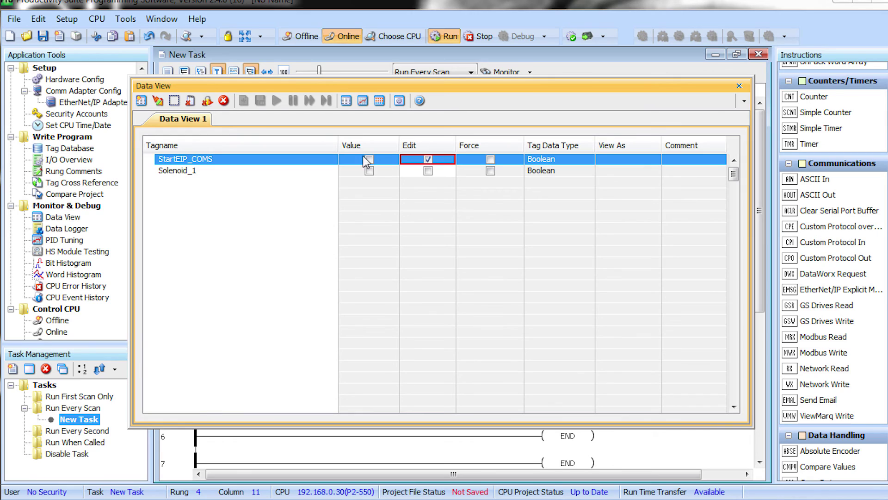
{"action": "left_click", "coordinate": [158, 101]}
{"action": "left_click", "coordinate": [428, 171]}
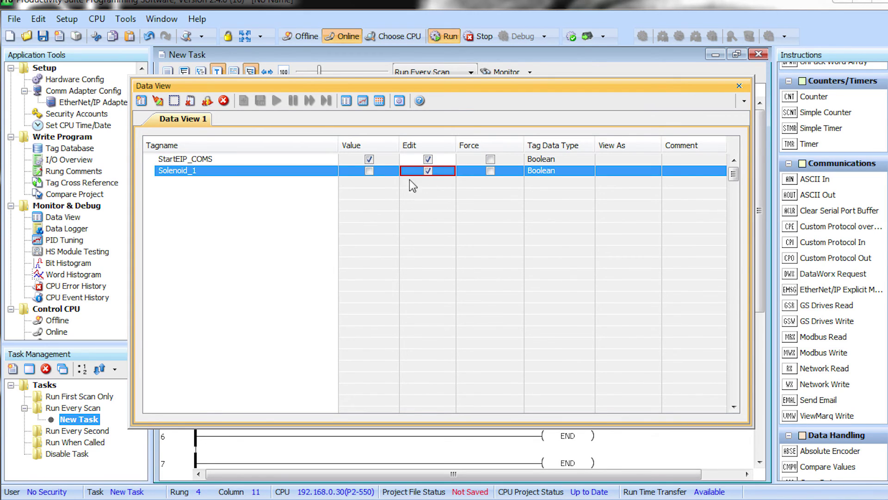
{"action": "left_click", "coordinate": [159, 101]}
Add NITRA_INPUT to the Data View and expand it to show its value
{"action": "left_click", "coordinate": [175, 183]}
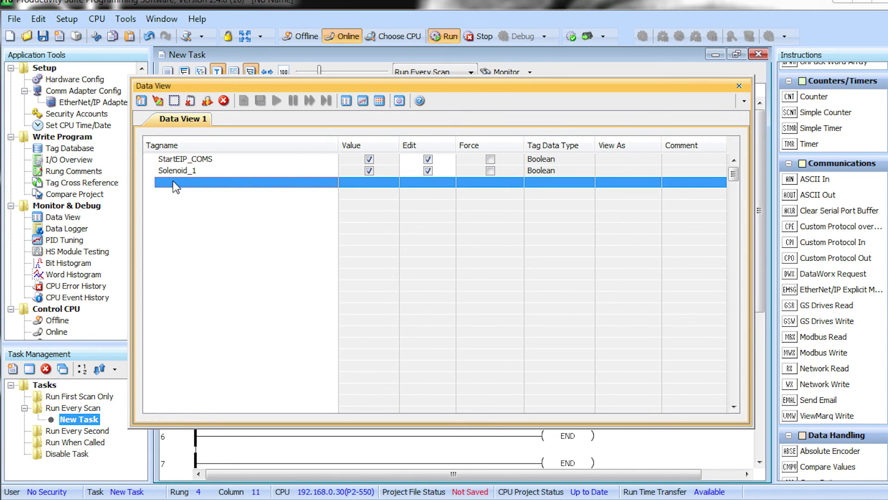
{"action": "type", "text": "Nitr"}
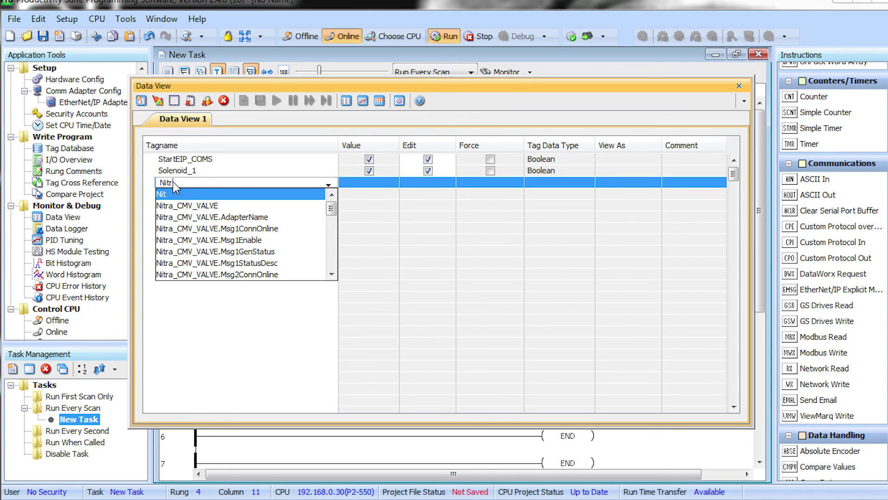
{"action": "type", "text": "a_IN"}
{"action": "left_click", "coordinate": [175, 206]}
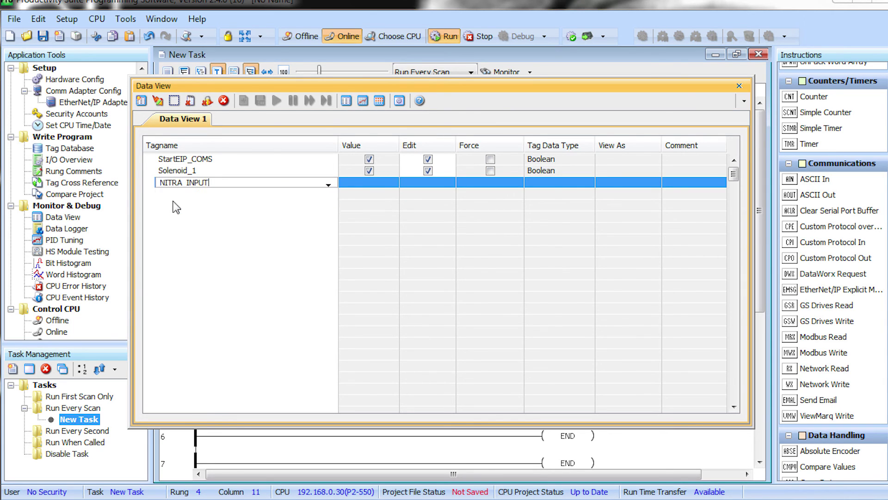
{"action": "key", "text": "Return"}
{"action": "left_click", "coordinate": [150, 182]}
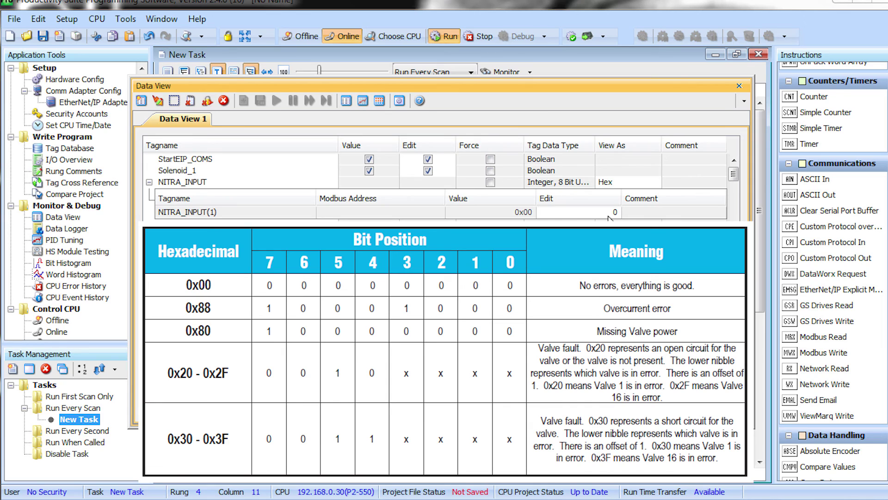